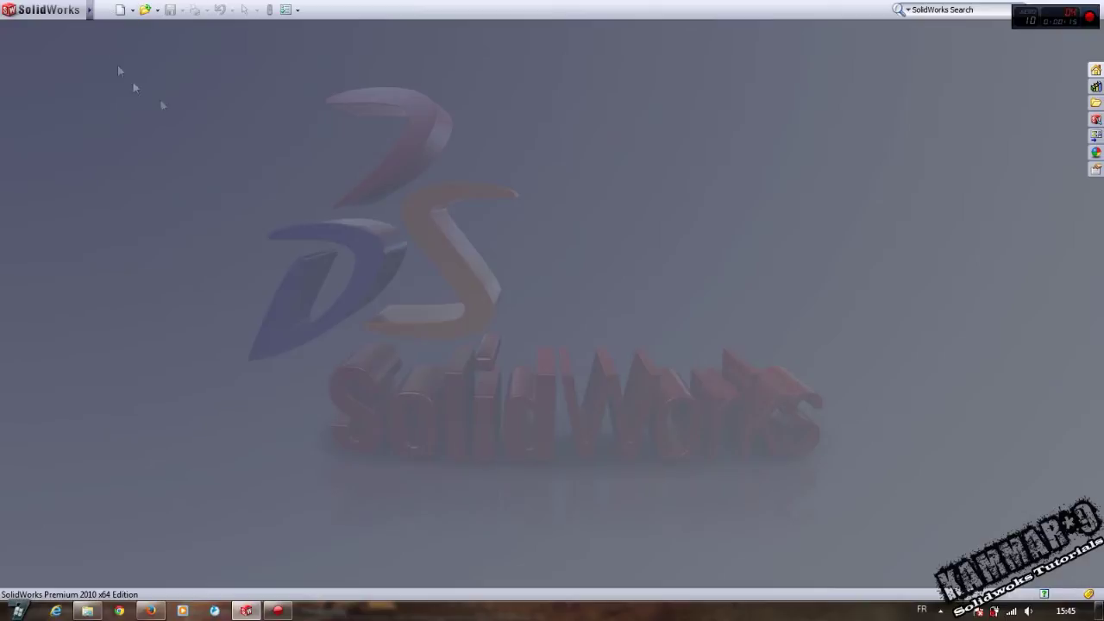
Create a new blank part document, Part1, and show the Sketch and Features tabs.
click(122, 10)
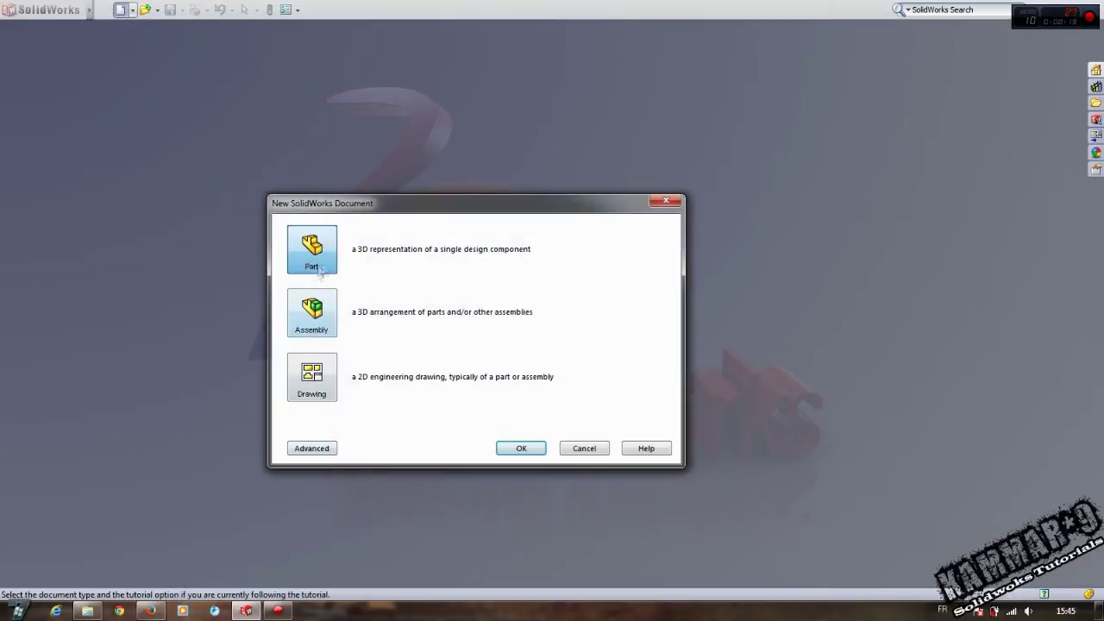
click(520, 448)
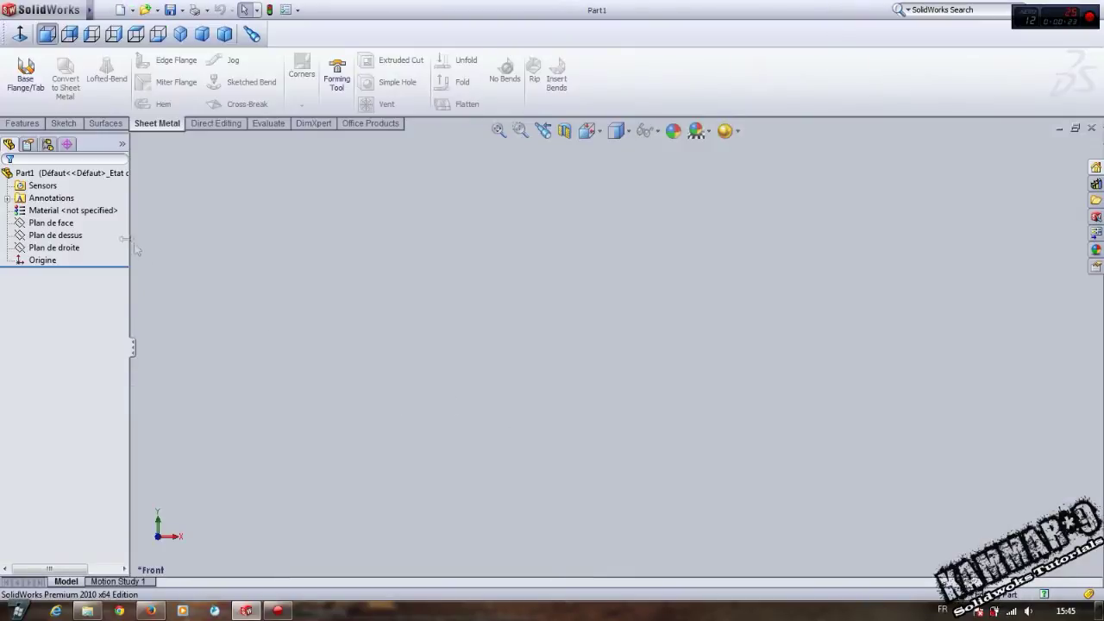
click(60, 124)
click(23, 123)
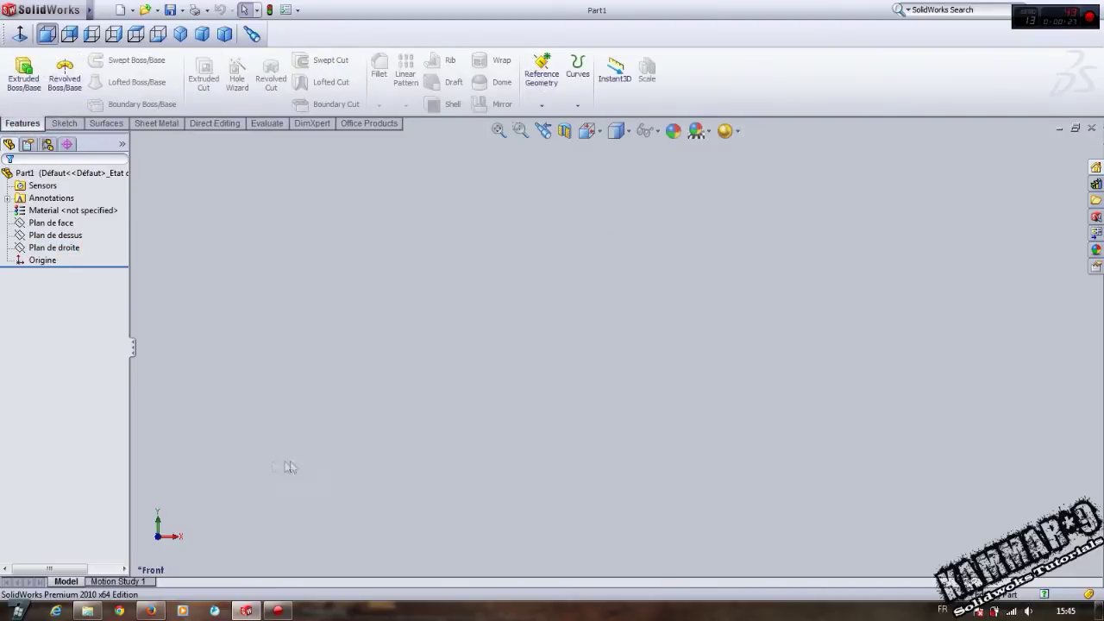
Browse drive D: to projet\PS\mes projet ps and open the 'advanced Helix in solidwoks 2' image.
mouse_move(87, 611)
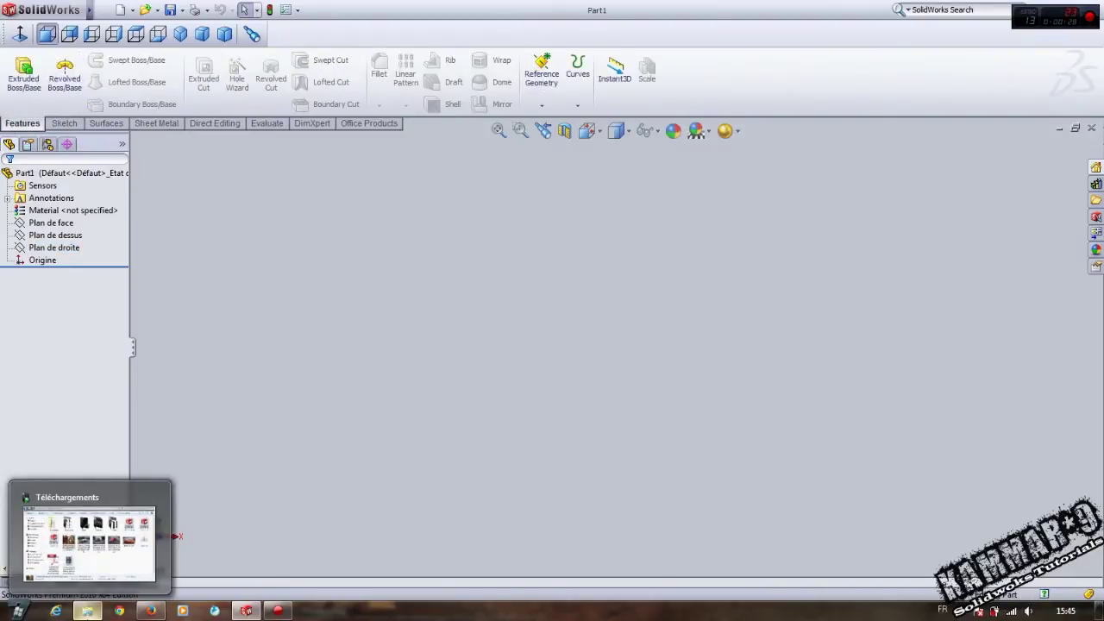
click(18, 611)
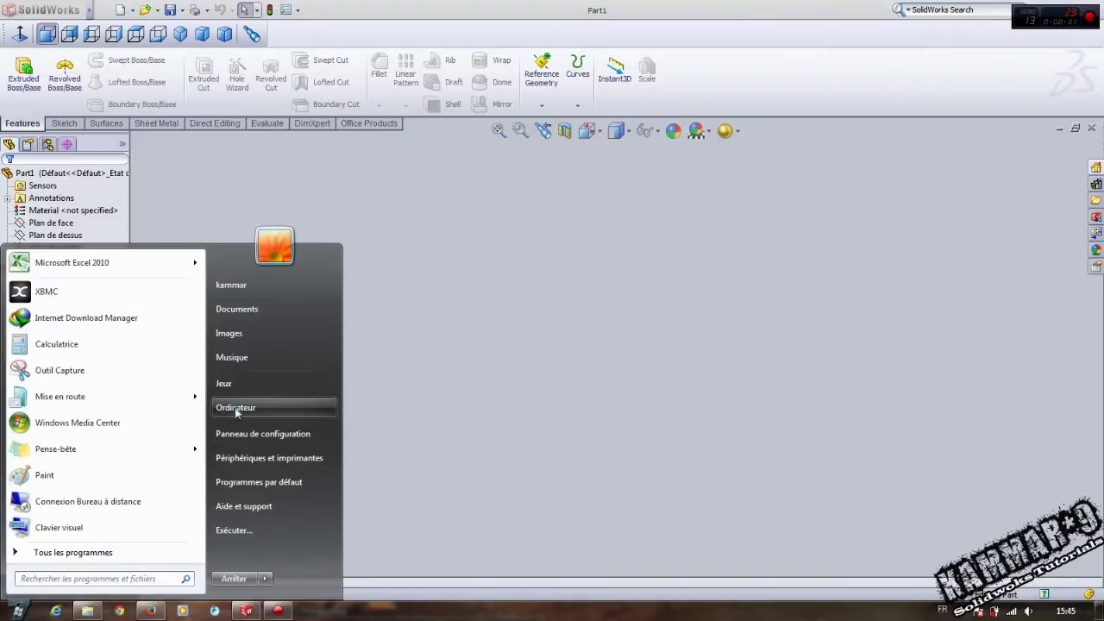
click(276, 405)
double_click(565, 147)
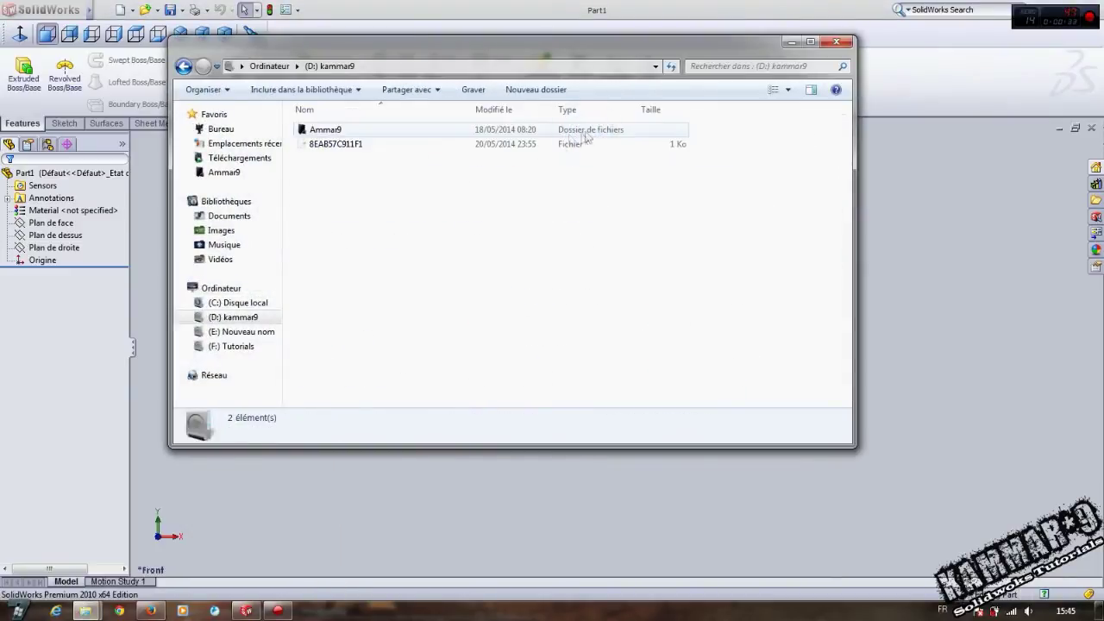
double_click(386, 132)
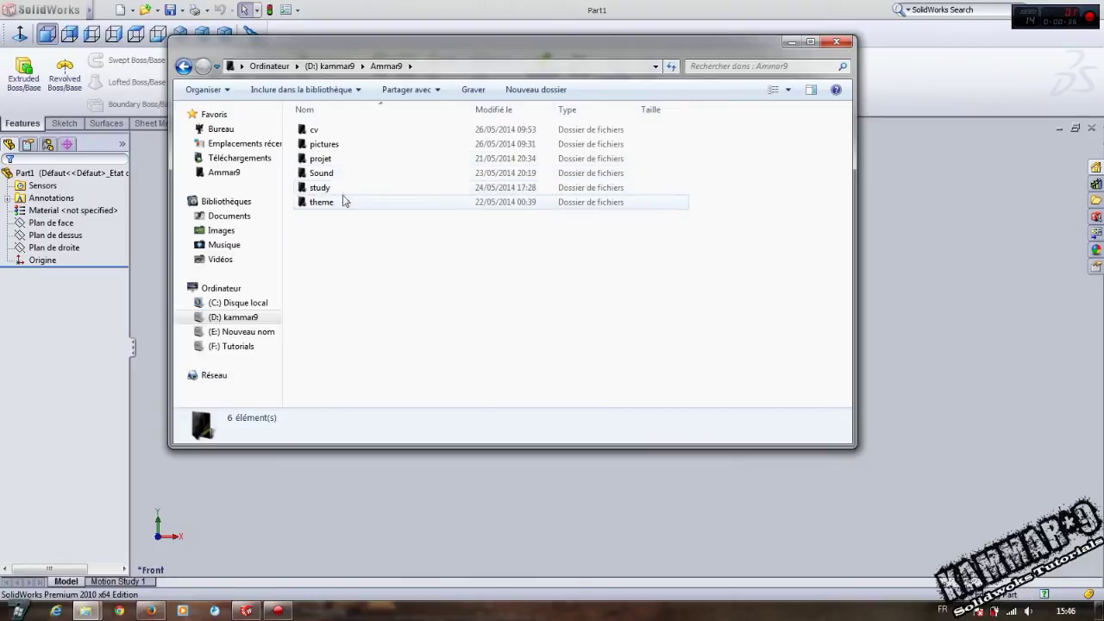
double_click(333, 161)
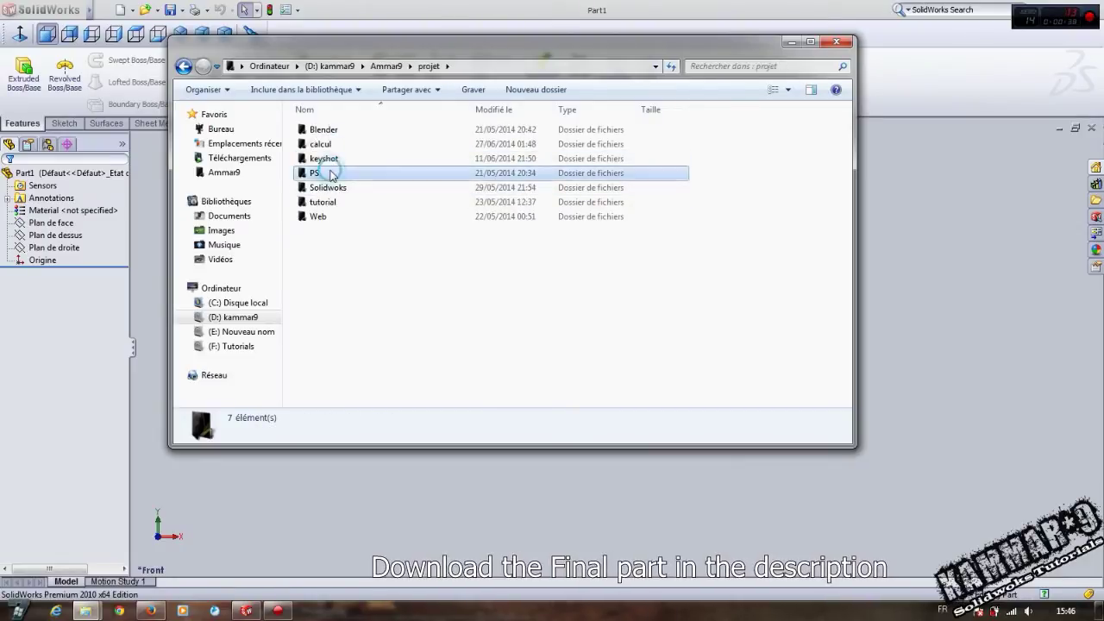
double_click(328, 172)
double_click(337, 135)
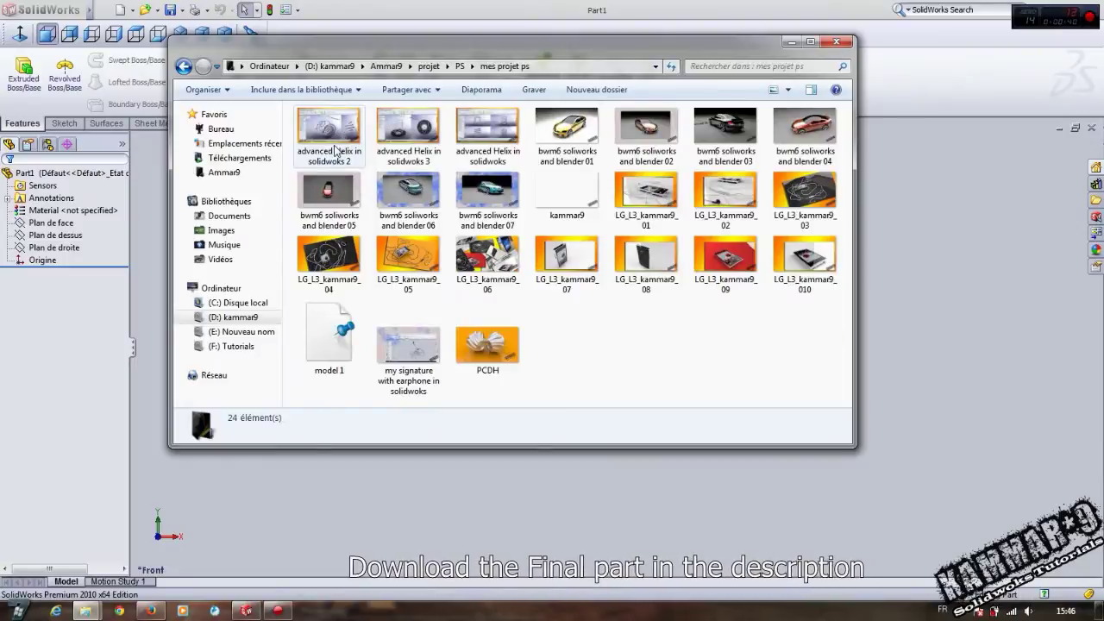
double_click(318, 138)
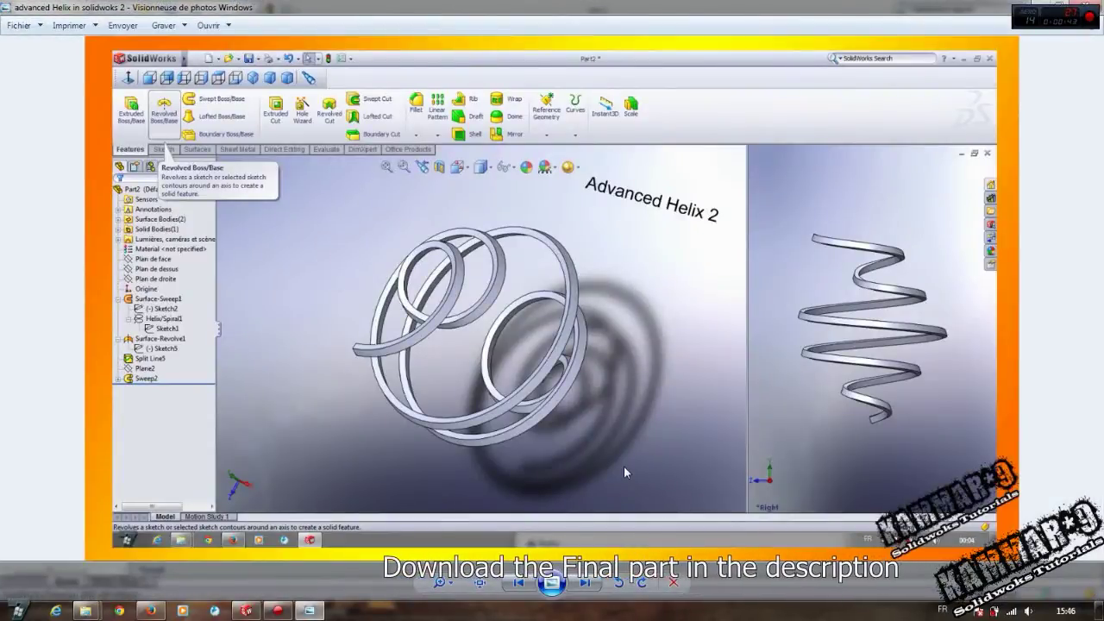
Page through the helix reference renders, return to the four-view image, then minimize Photo Viewer.
click(585, 585)
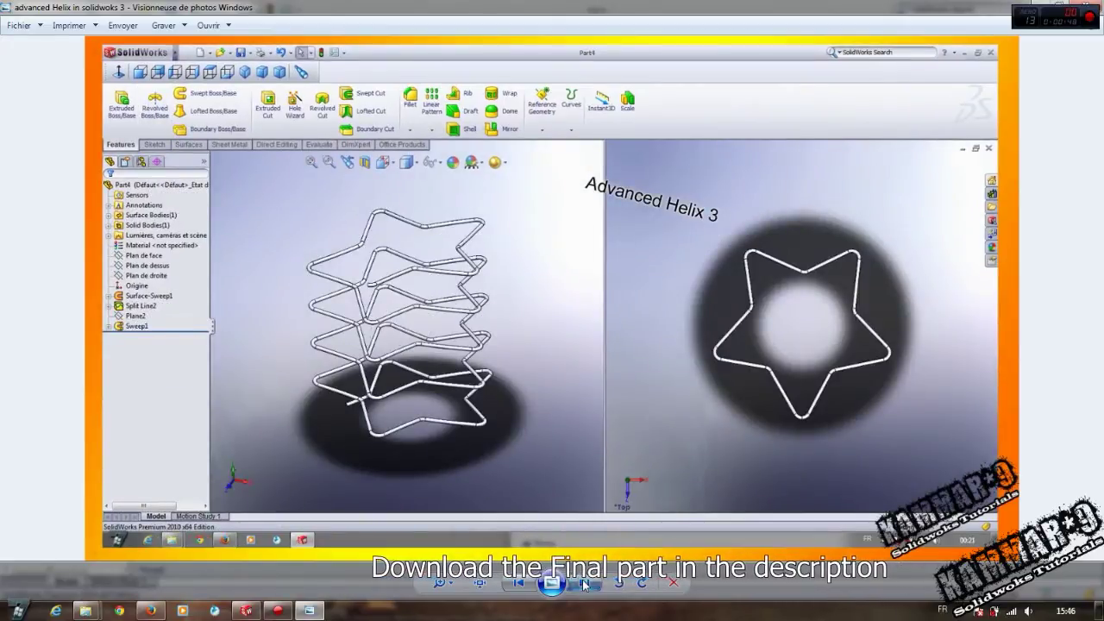
click(584, 585)
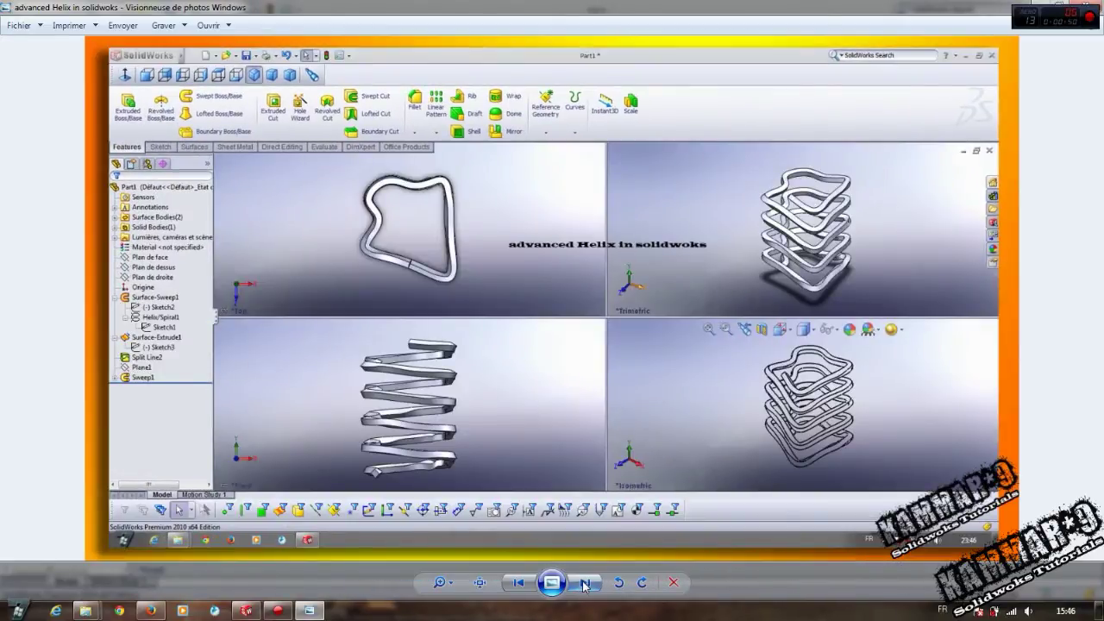
click(584, 585)
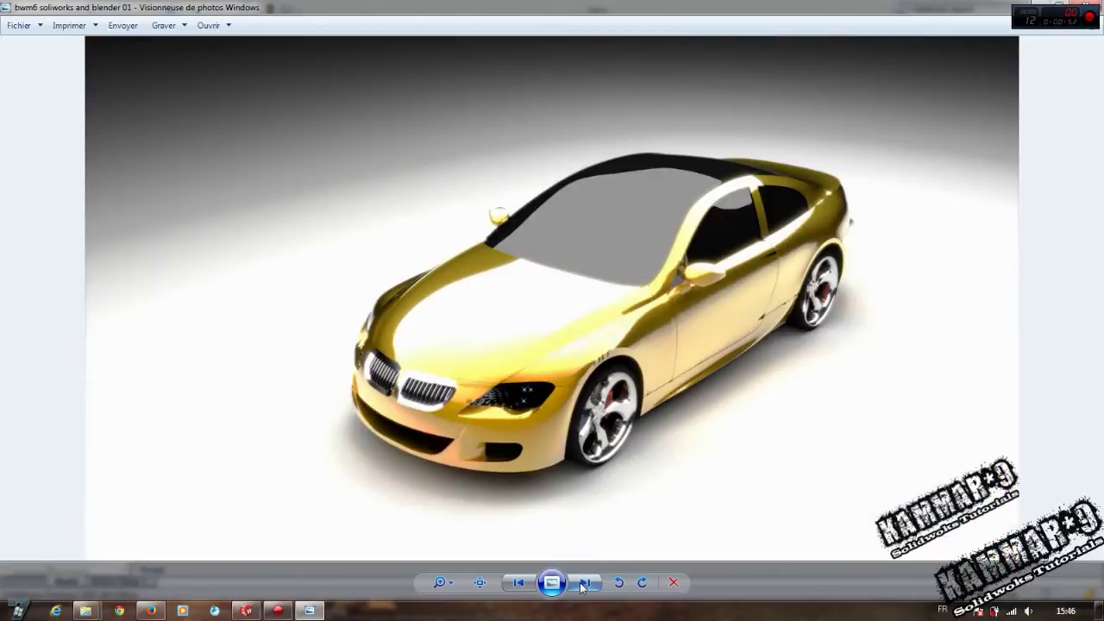
click(517, 584)
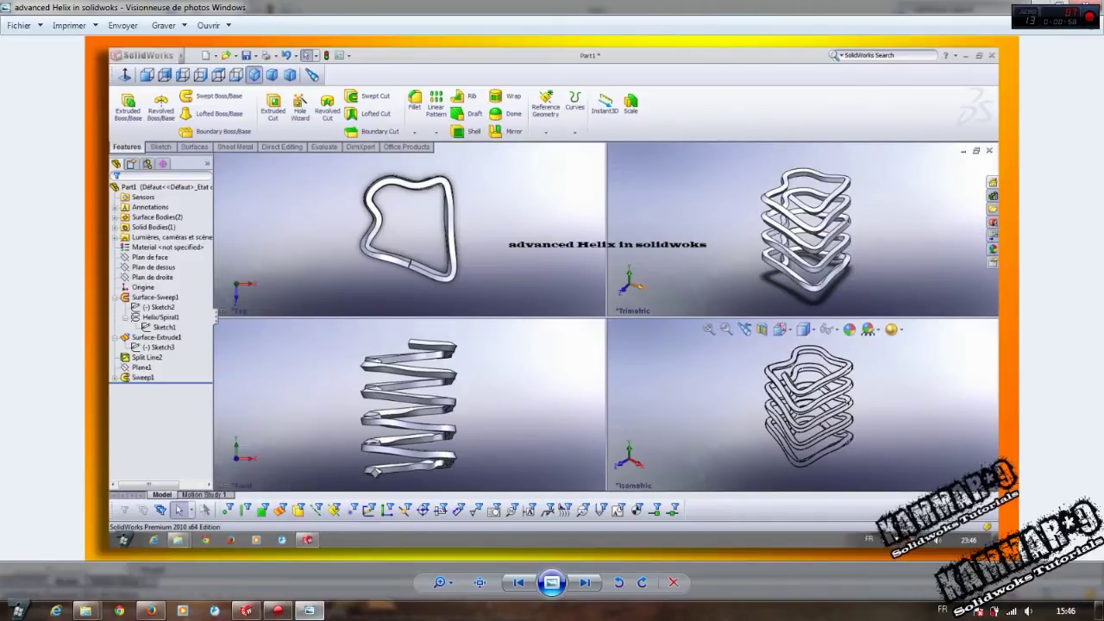
click(309, 610)
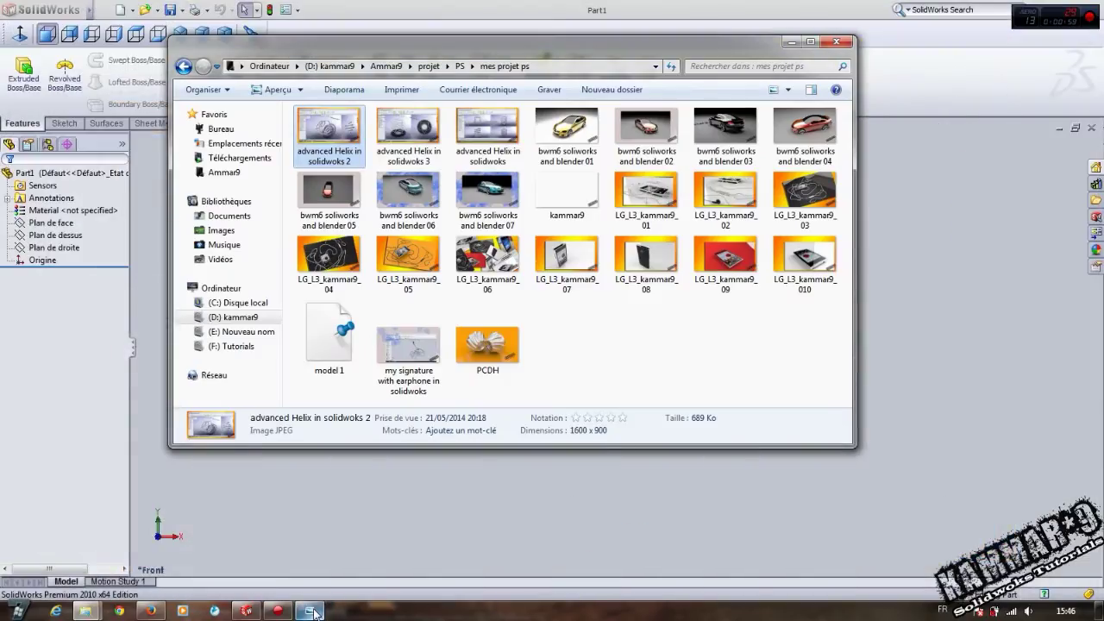
Return to SolidWorks and start a new sketch on the top plane, Plan de dessus.
click(790, 43)
click(47, 223)
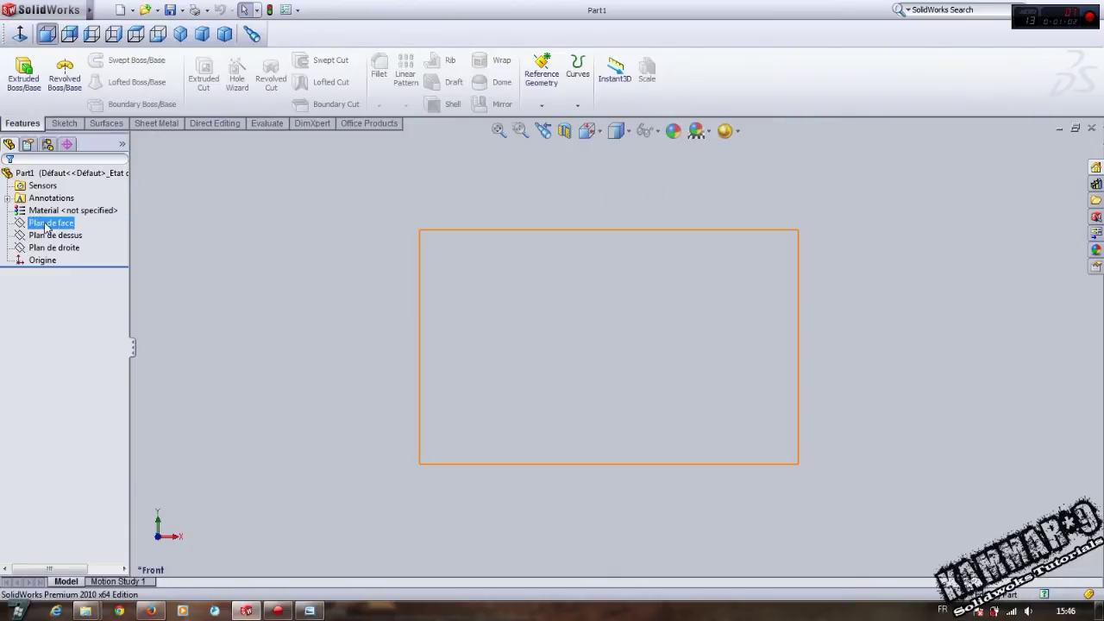
click(117, 233)
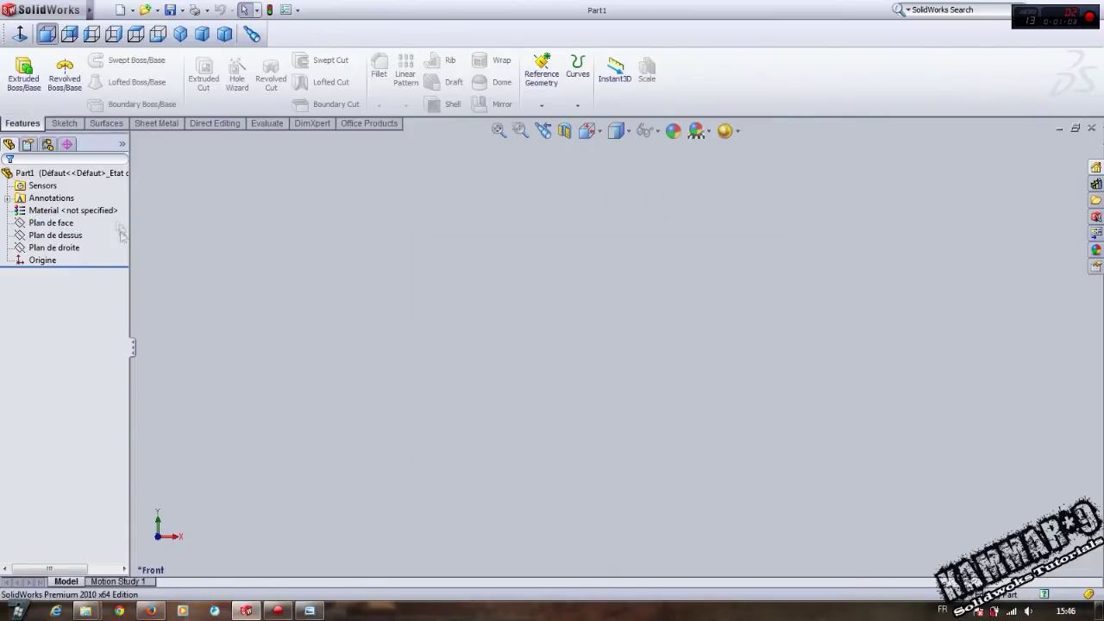
click(53, 236)
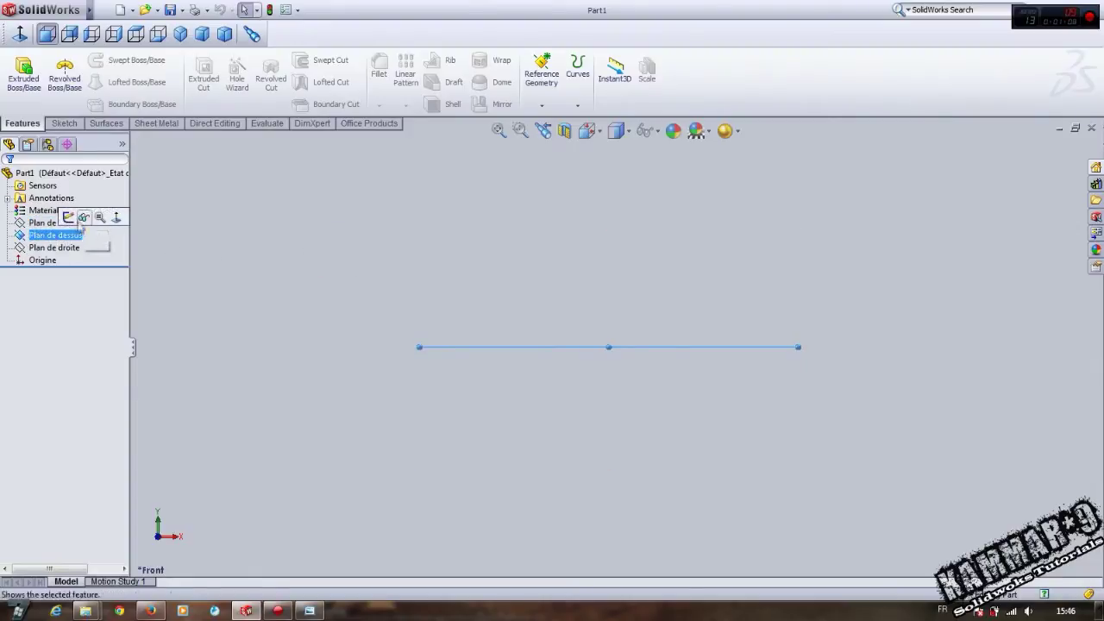
click(69, 218)
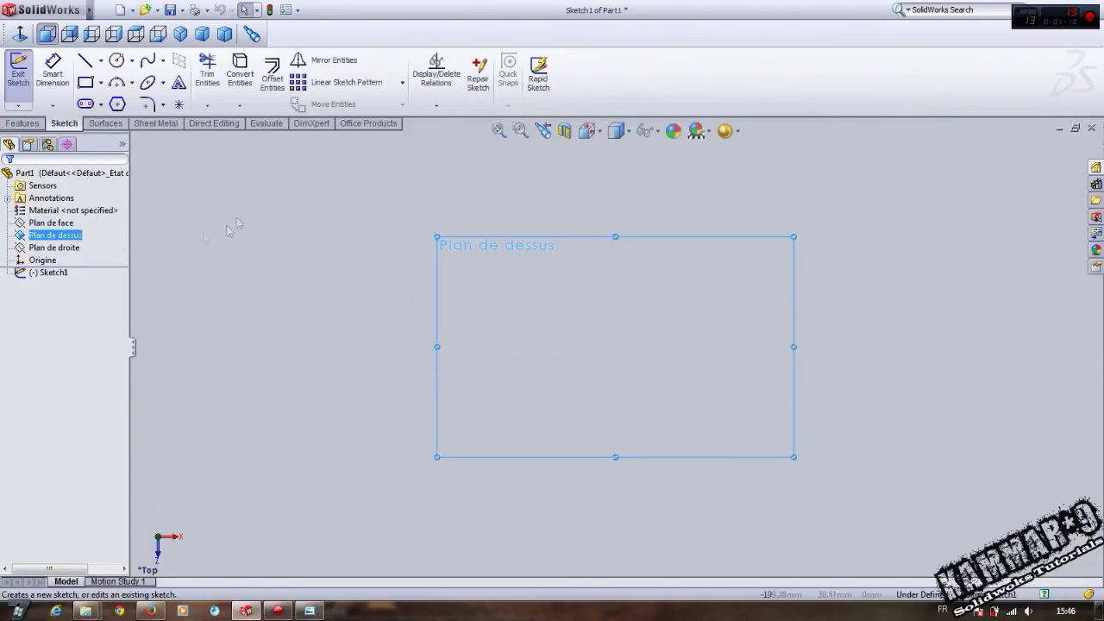
Draw a circle centred on the origin, dimension it to 50 mm diameter, and exit the sketch.
click(117, 62)
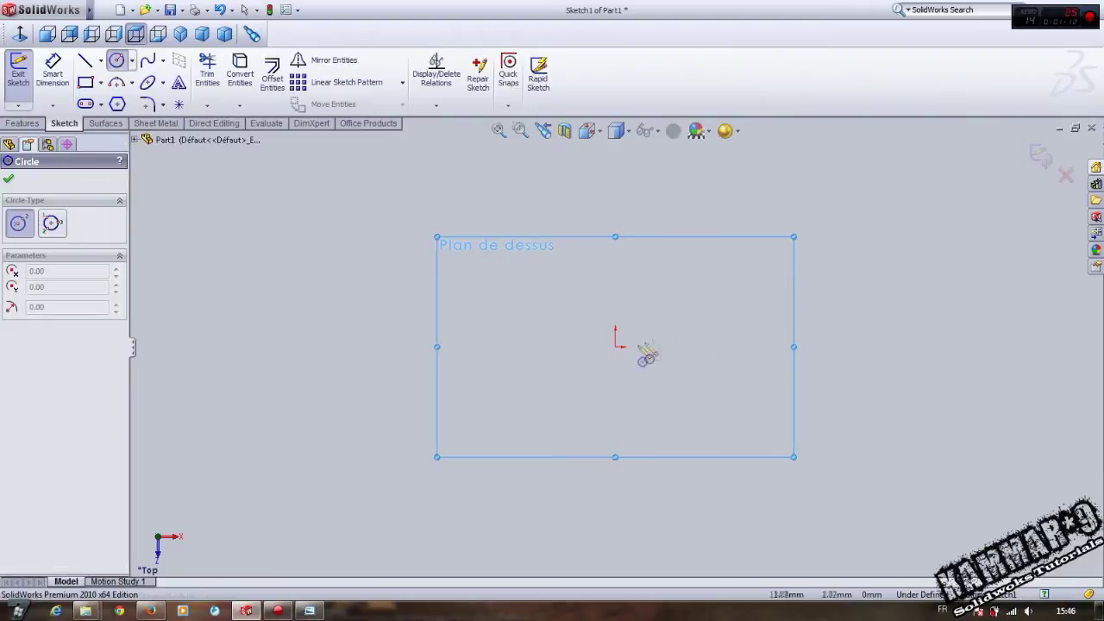
click(616, 339)
click(730, 256)
right_drag(868, 343, 872, 197)
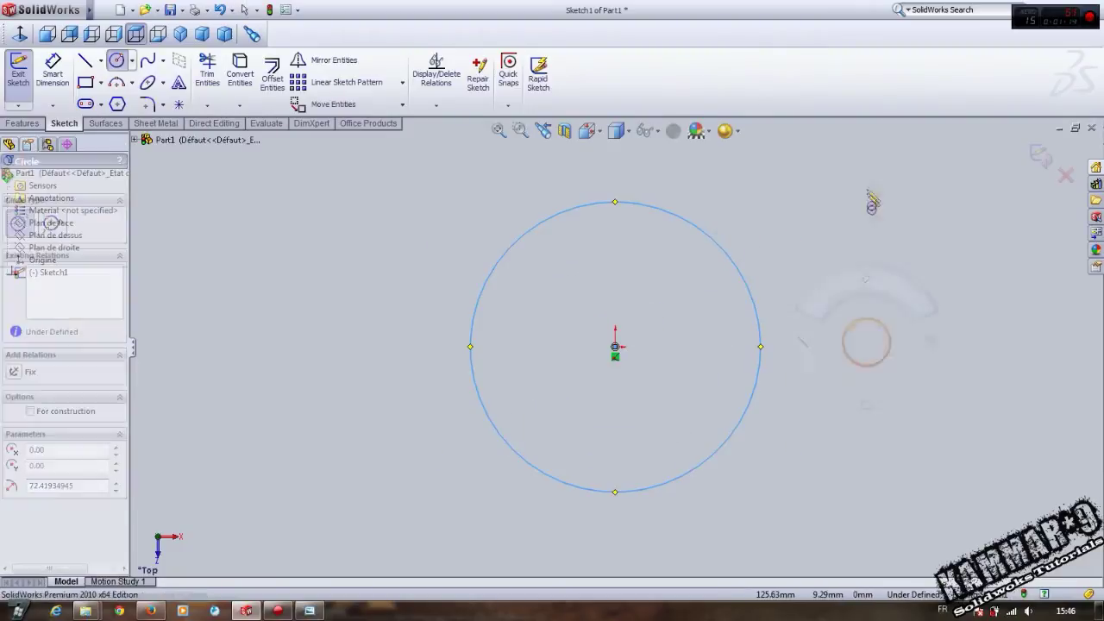
click(736, 281)
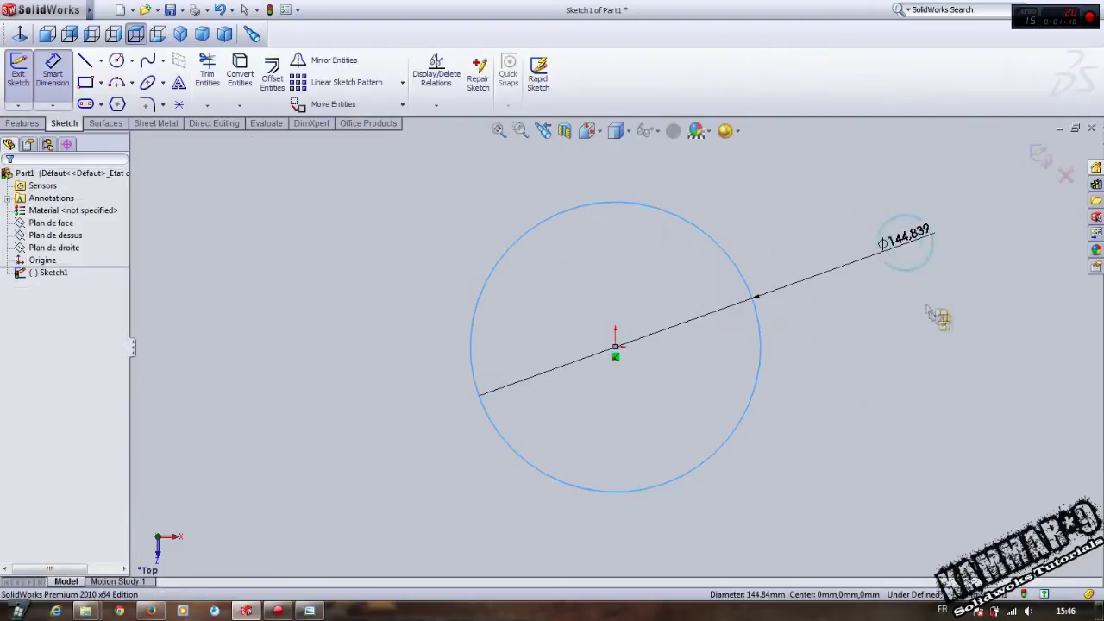
click(940, 318)
text(50)
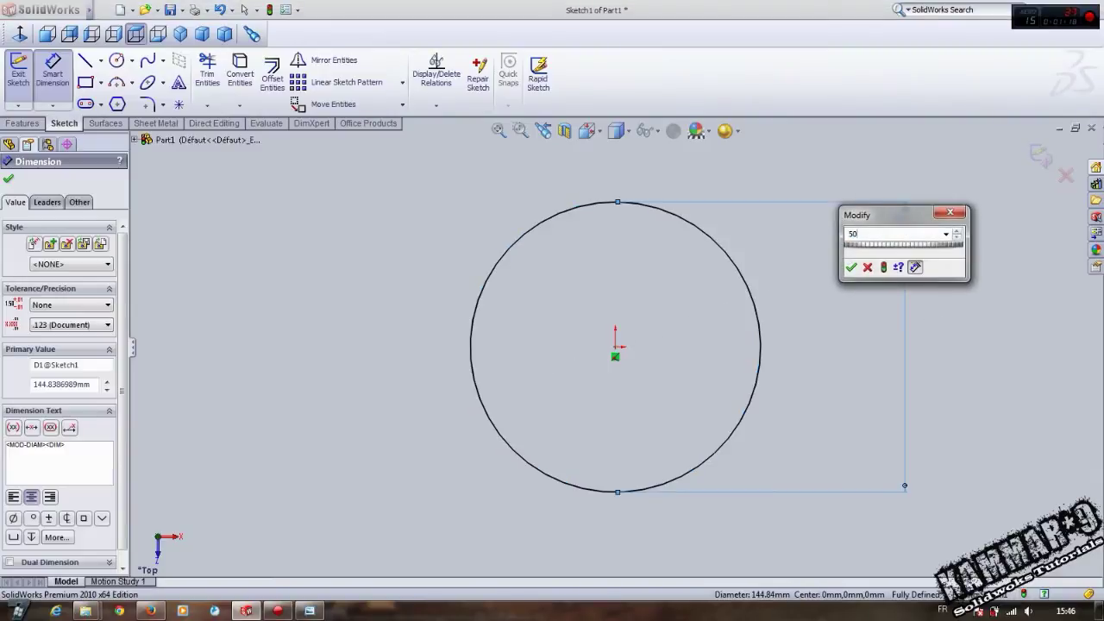
key(Return)
click(1042, 156)
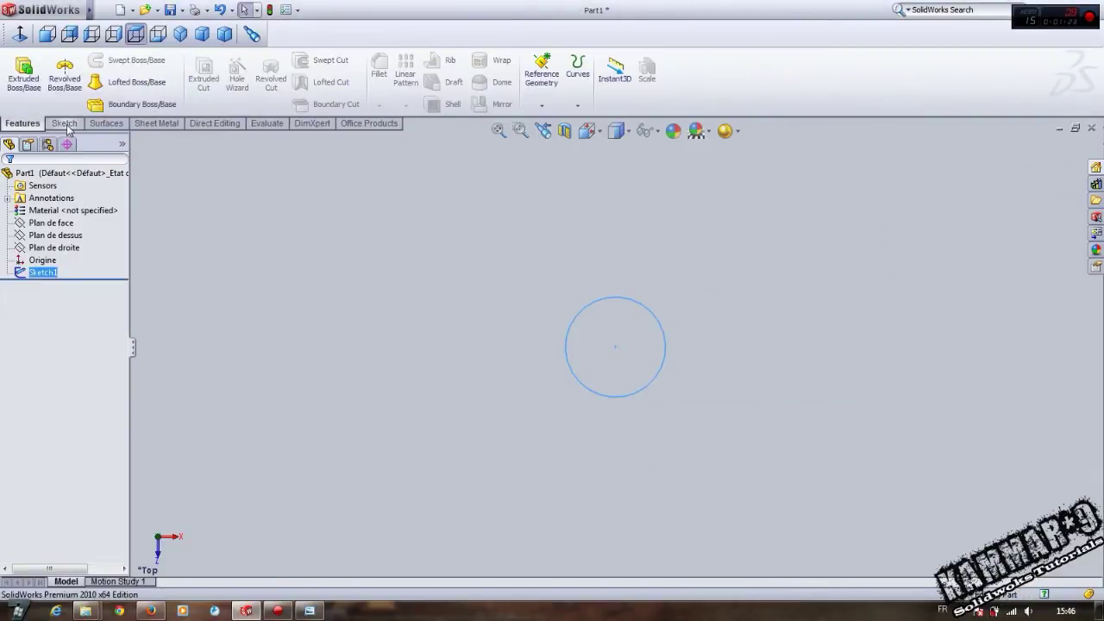
Create Helix/Spiral1 from the circle: pitch 30 mm, 3.5 revolutions, 270° start angle, clockwise.
click(577, 106)
click(602, 162)
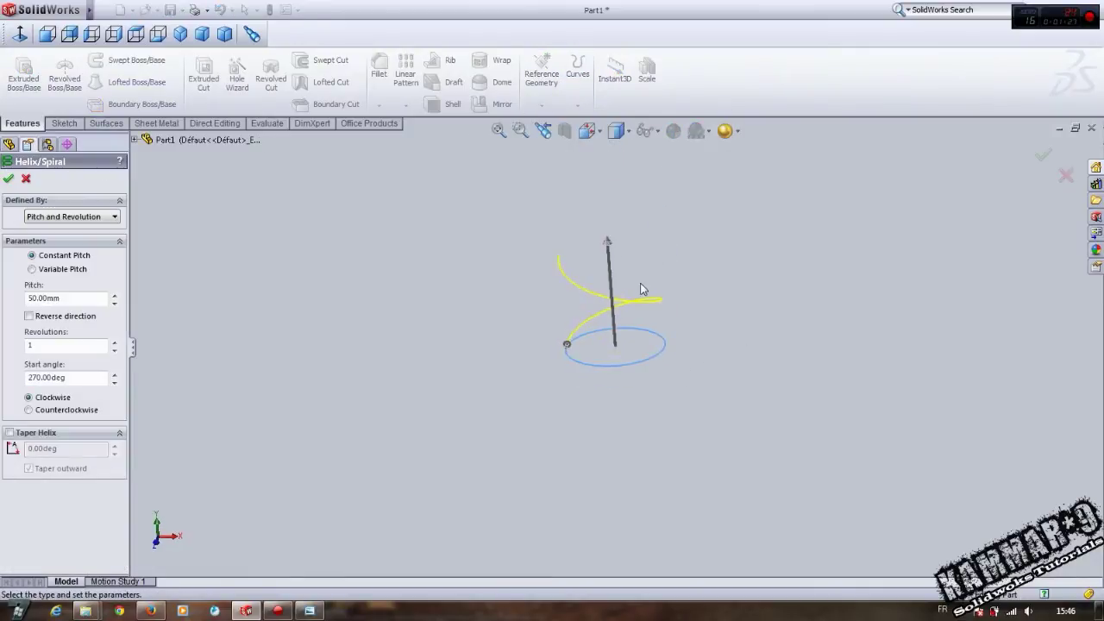
click(114, 295)
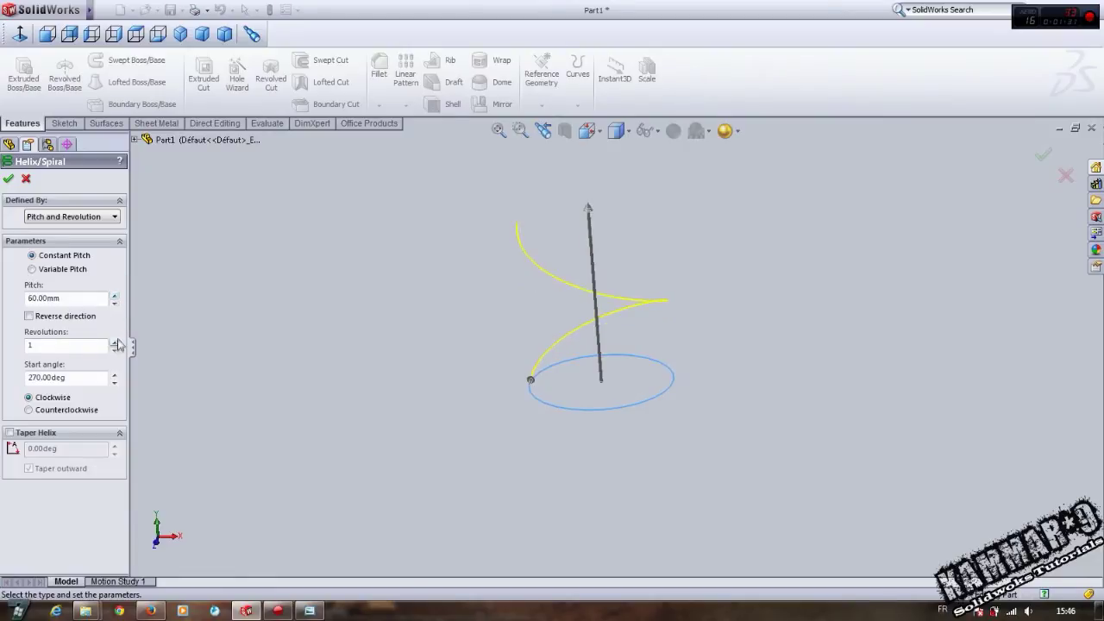
click(114, 342)
click(114, 341)
click(114, 342)
click(114, 302)
click(114, 302)
click(114, 302)
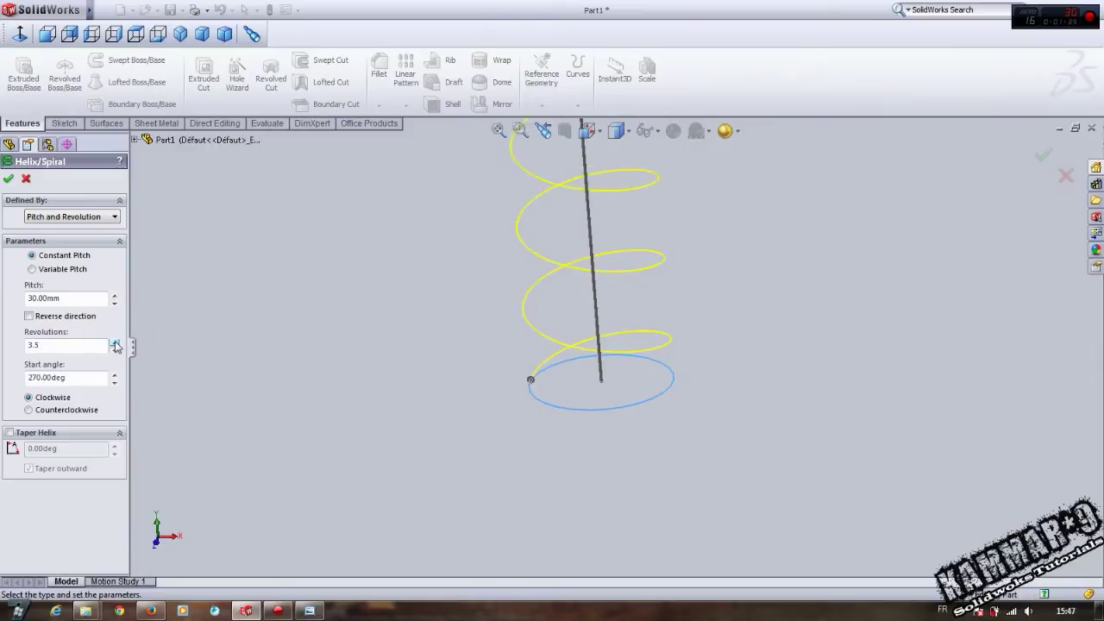
middle_drag(365, 284, 576, 336)
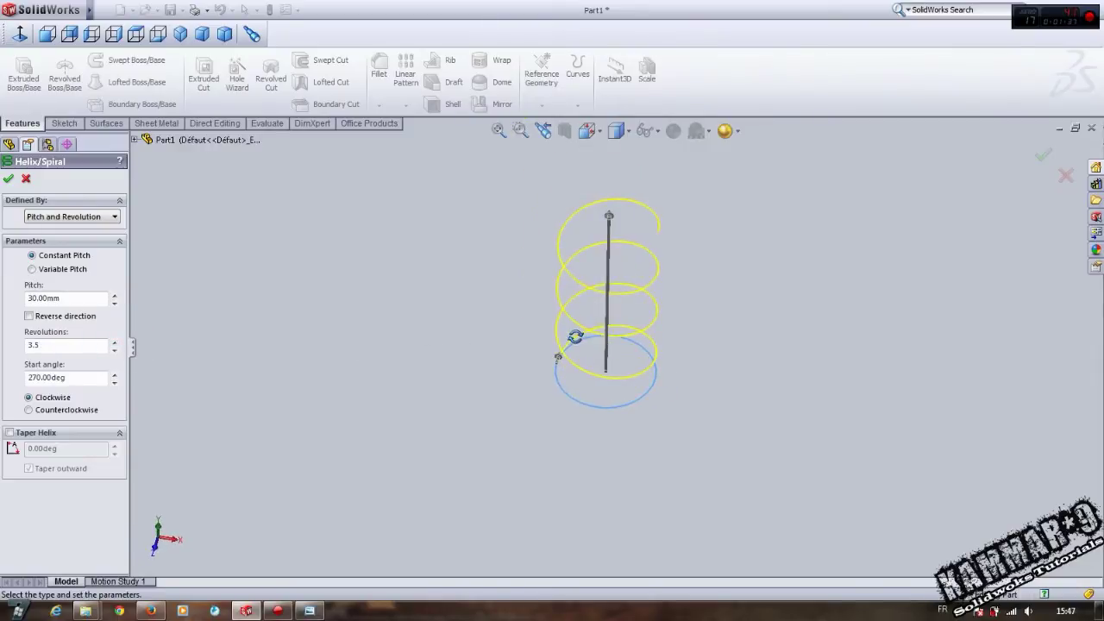
click(8, 179)
Create reference plane Plane1 from the helix edge and its starting endpoint.
middle_drag(629, 362, 621, 242)
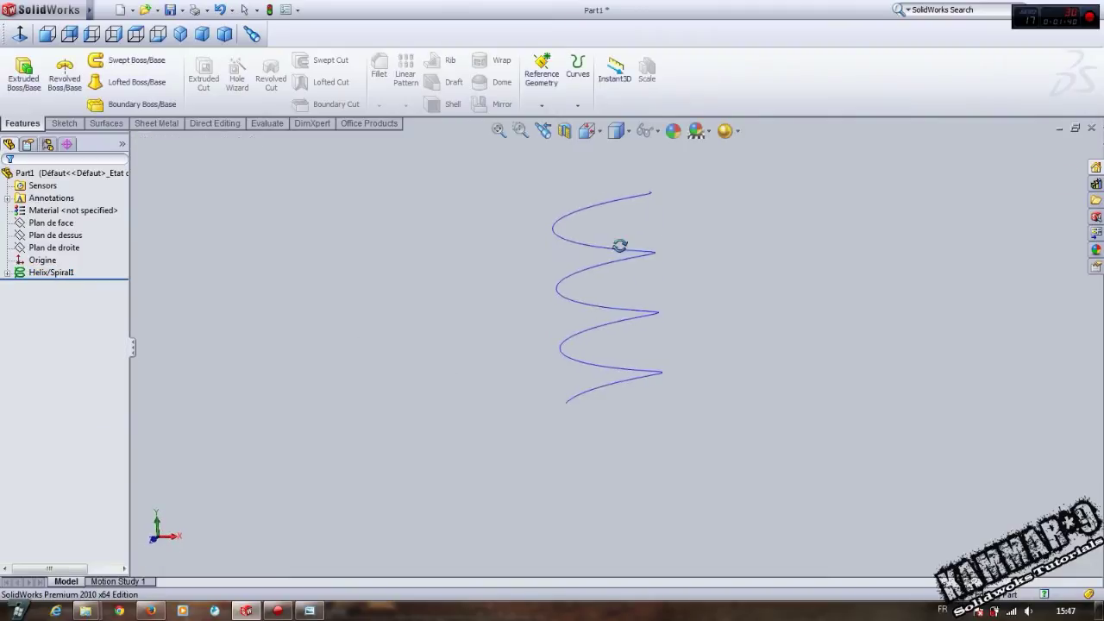
click(77, 235)
click(609, 402)
middle_drag(610, 402, 575, 384)
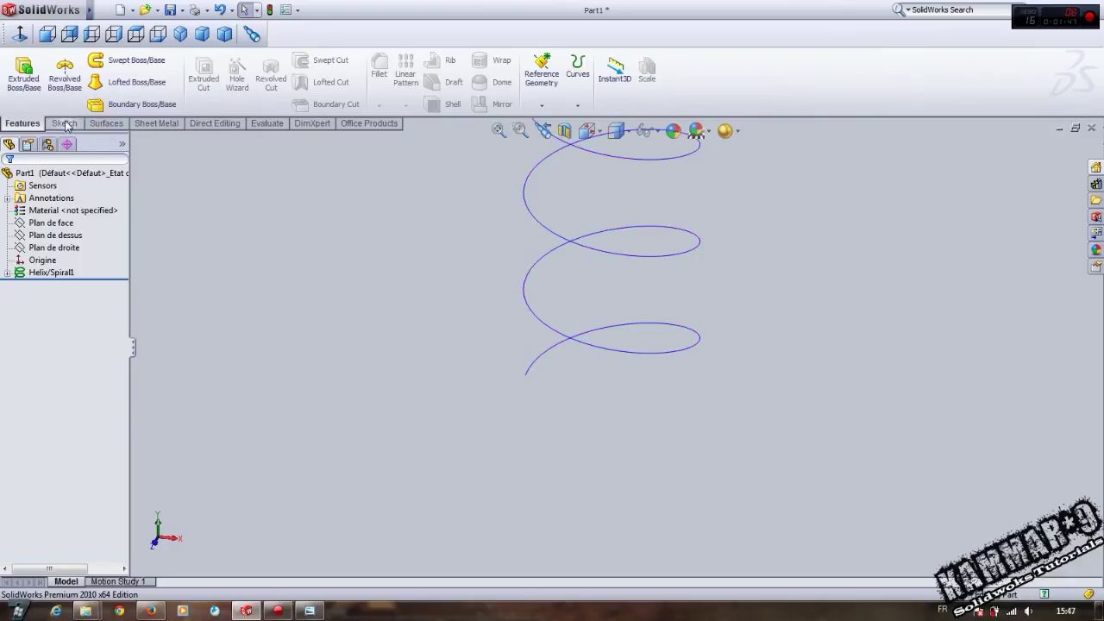
click(541, 85)
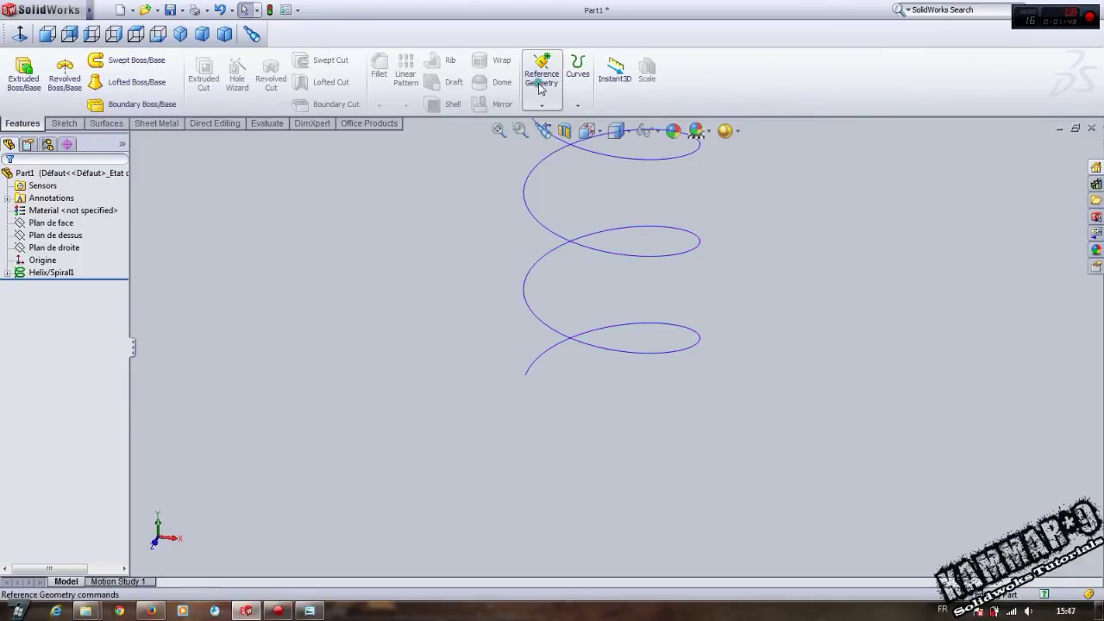
click(556, 121)
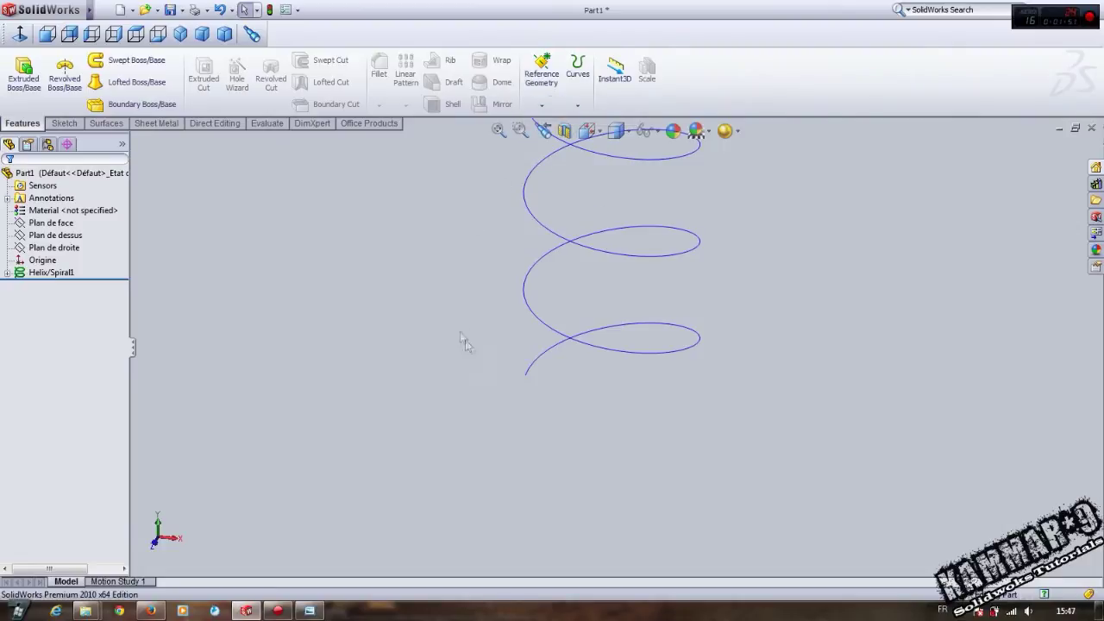
click(533, 366)
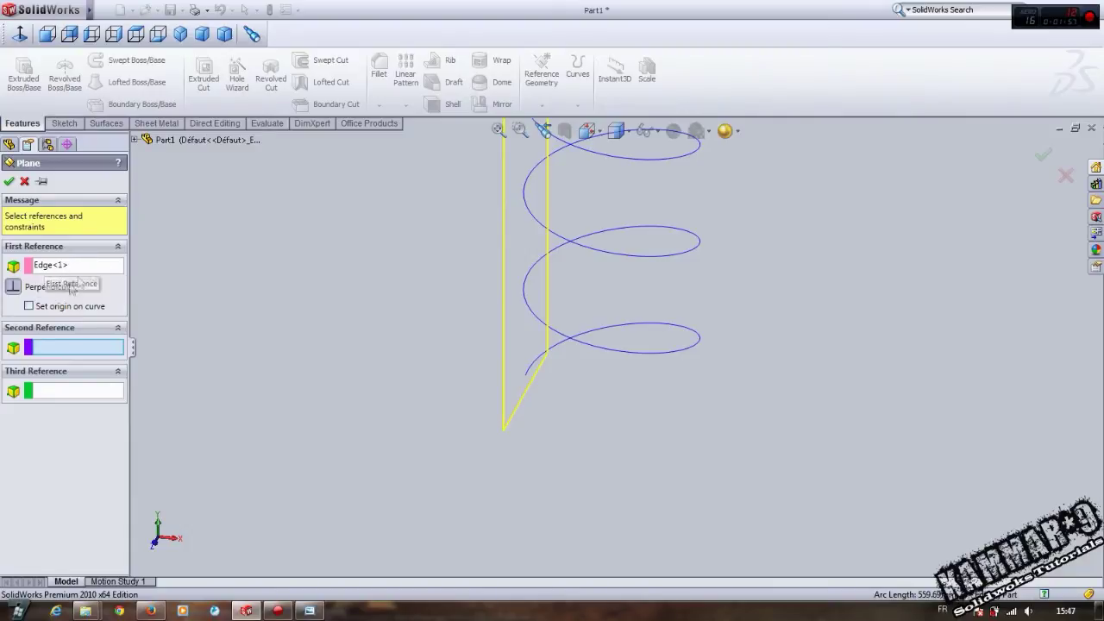
click(526, 377)
click(10, 182)
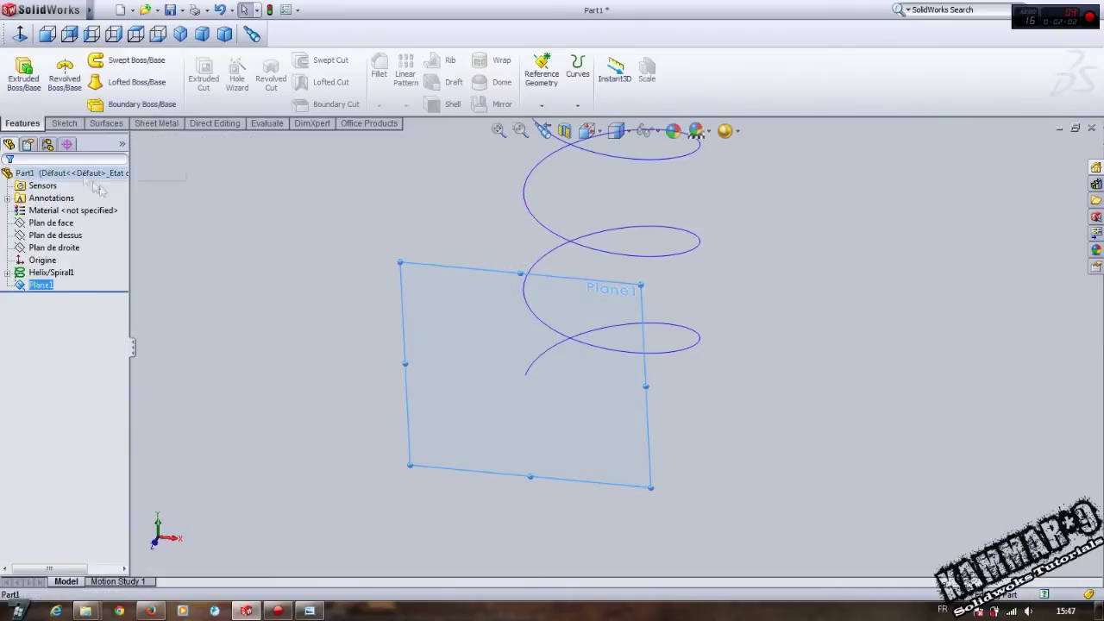
Start a sketch on Plane1, view it normal, and draw a line outward from the helix end.
click(64, 123)
click(18, 67)
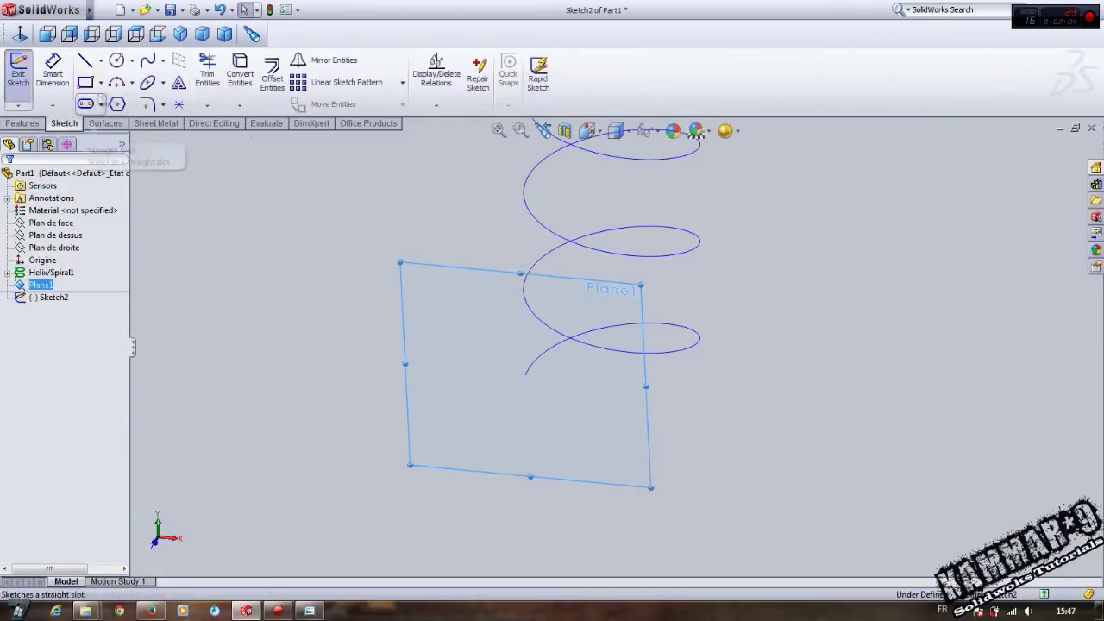
click(85, 60)
click(20, 34)
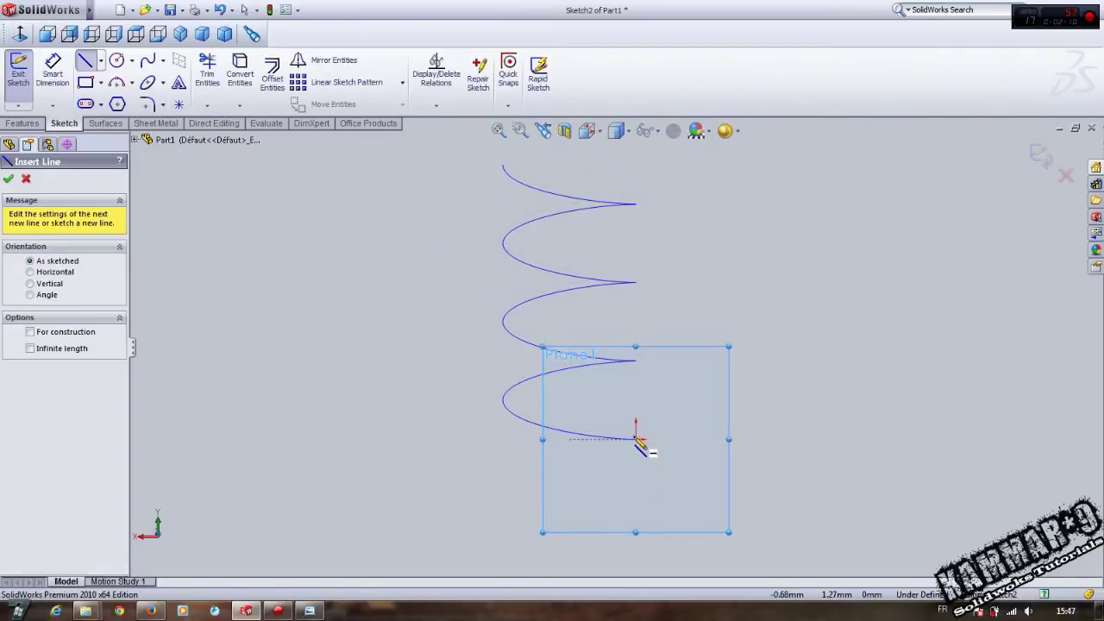
click(658, 440)
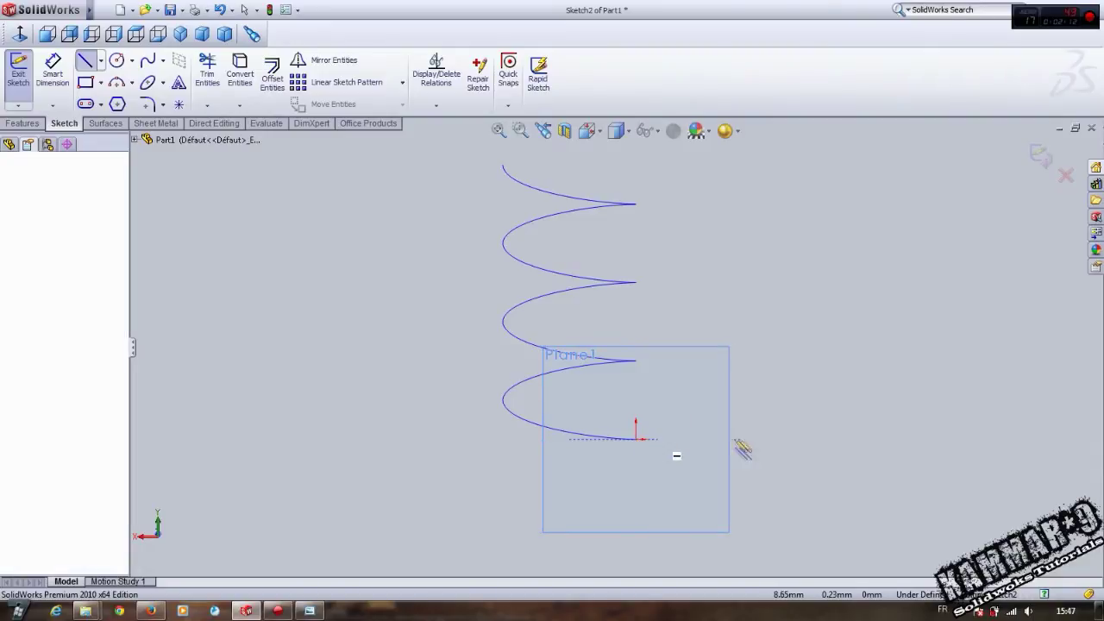
click(784, 440)
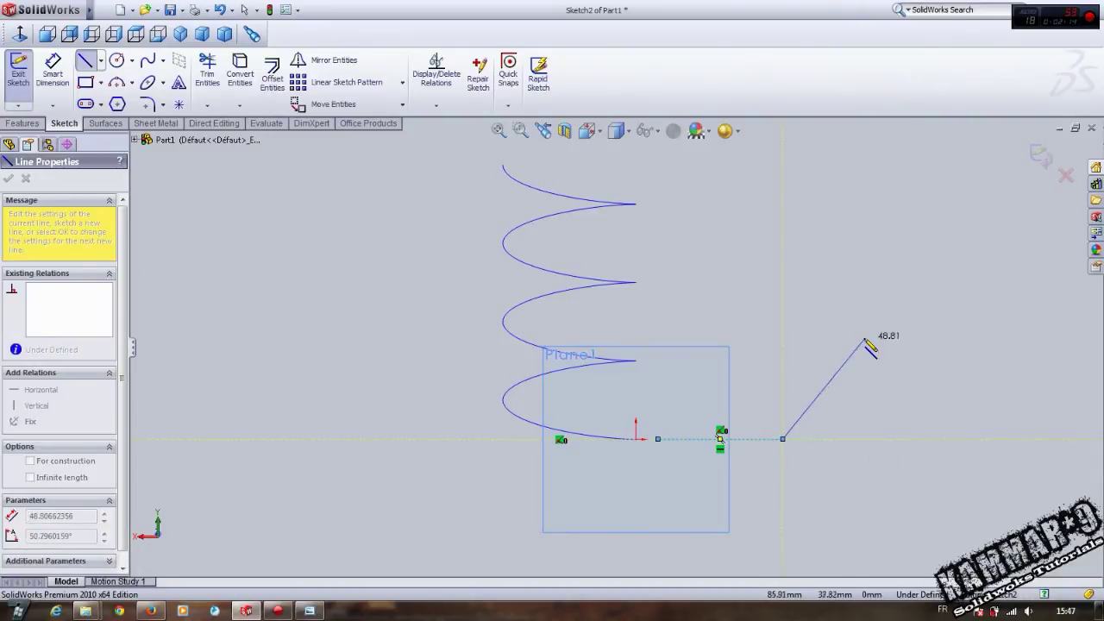
key(Escape)
Add a Pierce relation between the line endpoint and the helix, then exit Sketch2.
middle_drag(639, 423, 602, 458)
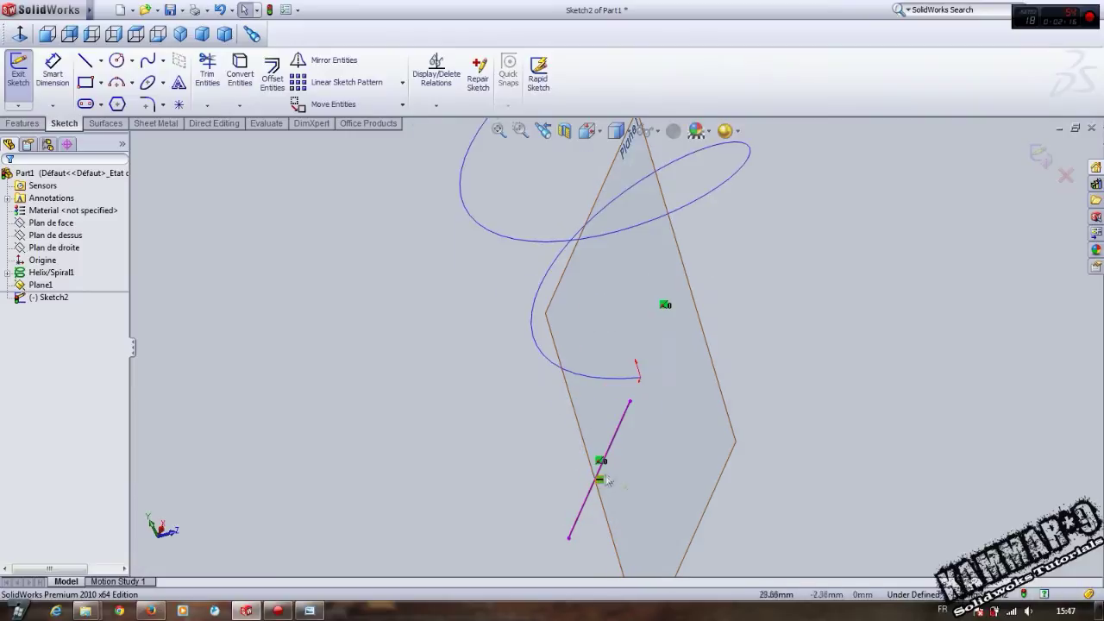
click(618, 382)
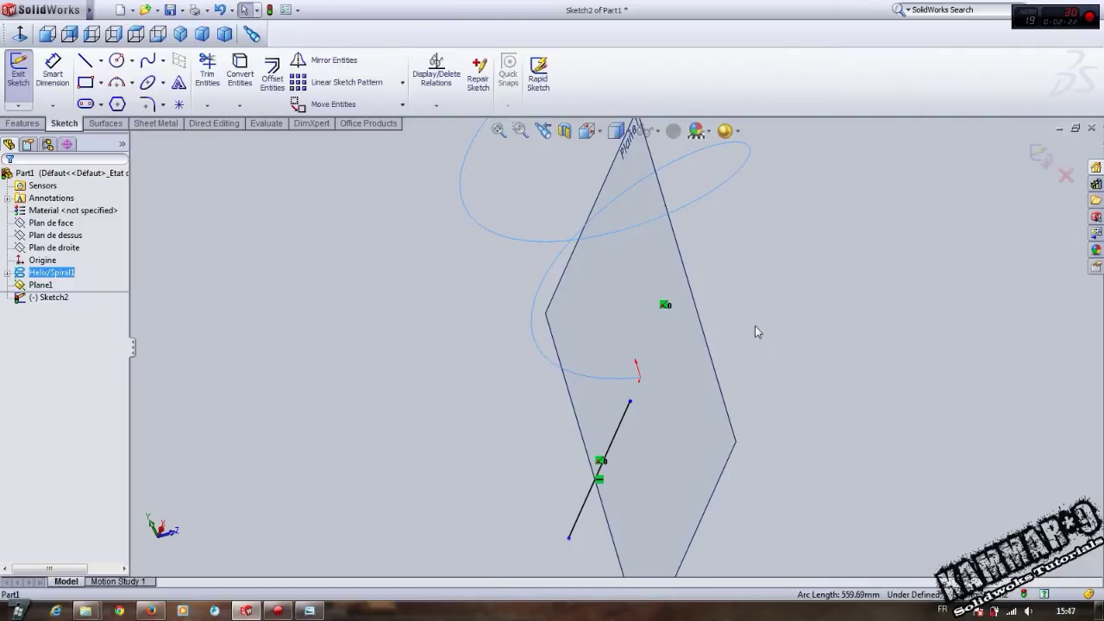
ctrl+click(630, 402)
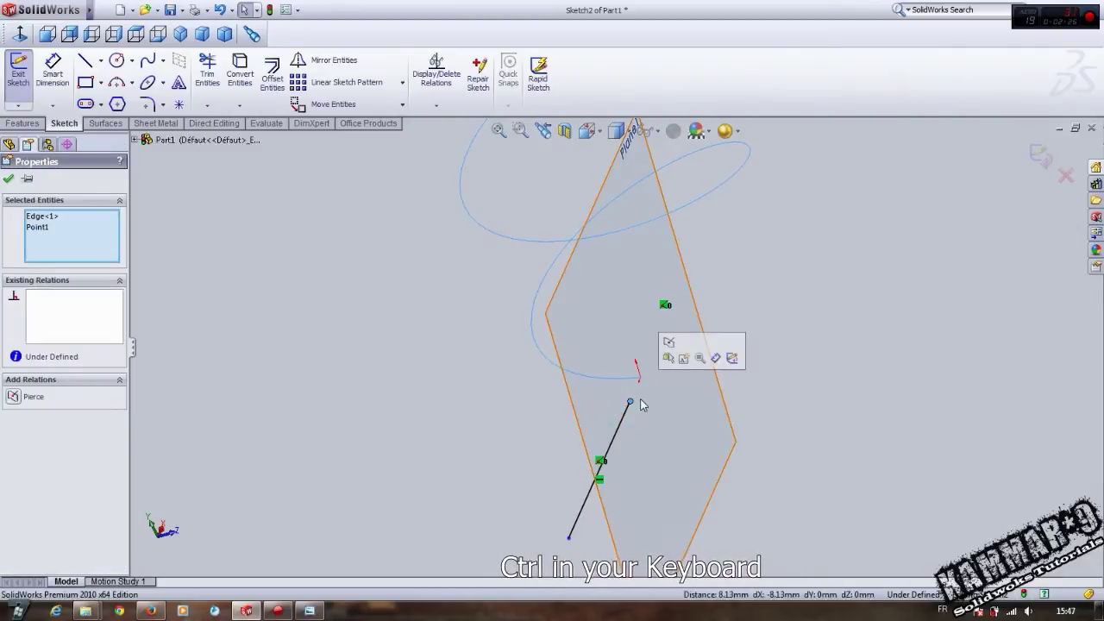
click(13, 398)
click(7, 176)
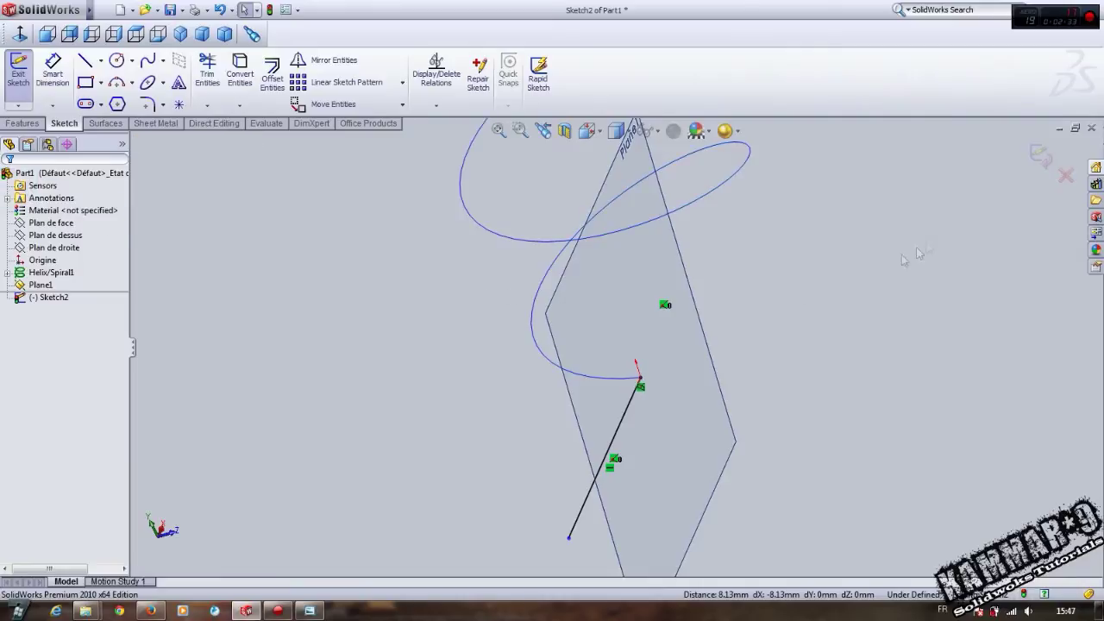
click(1036, 153)
mouse_move(805, 313)
middle_down()
mouse_move(580, 389)
mouse_move(484, 323)
mouse_move(604, 294)
middle_up()
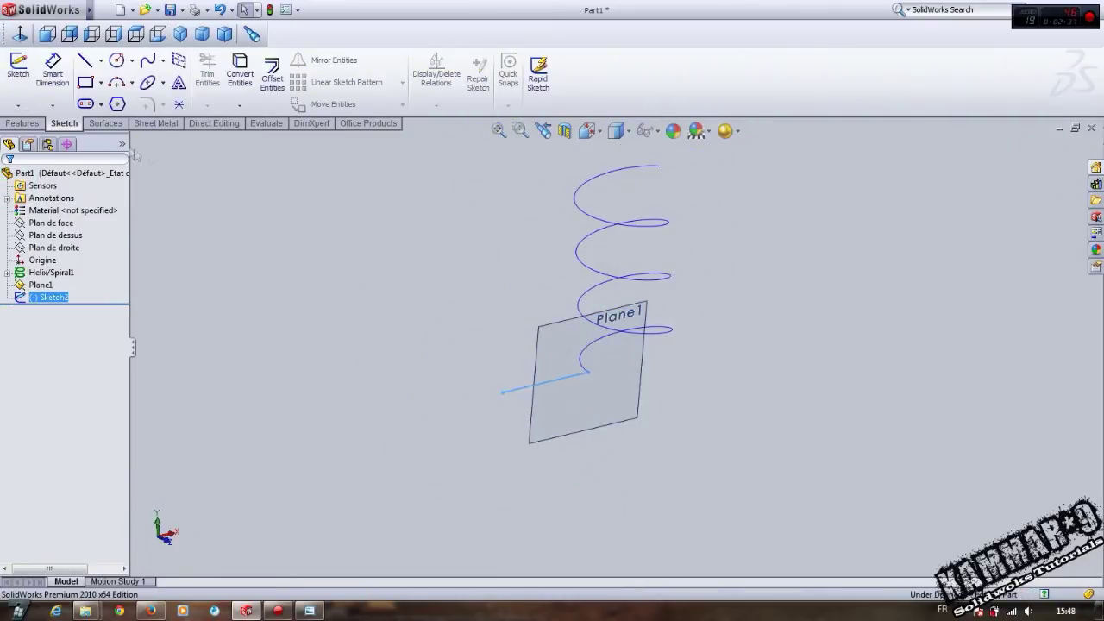
Create Surface-Sweep1 with Sketch2 as profile and Helix/Spiral1 as path.
click(23, 123)
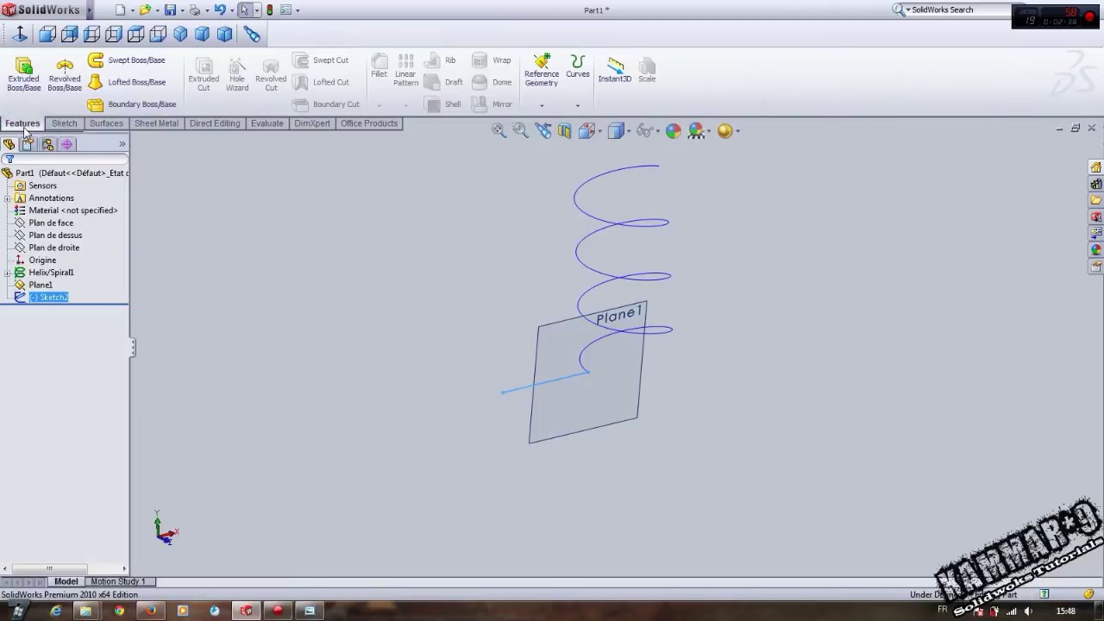
click(107, 124)
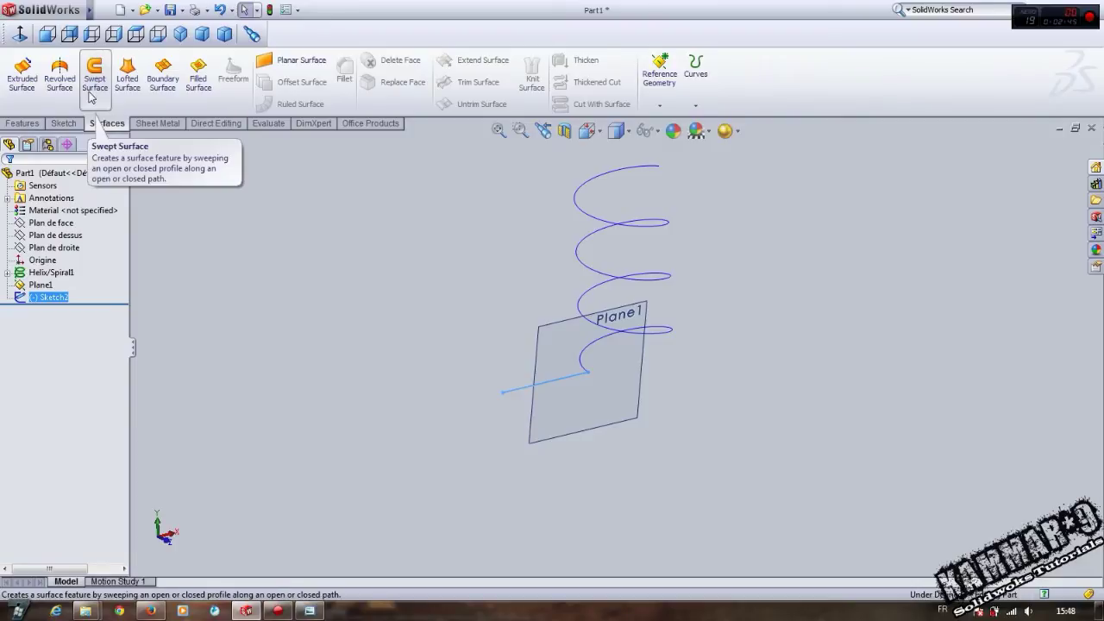
click(90, 96)
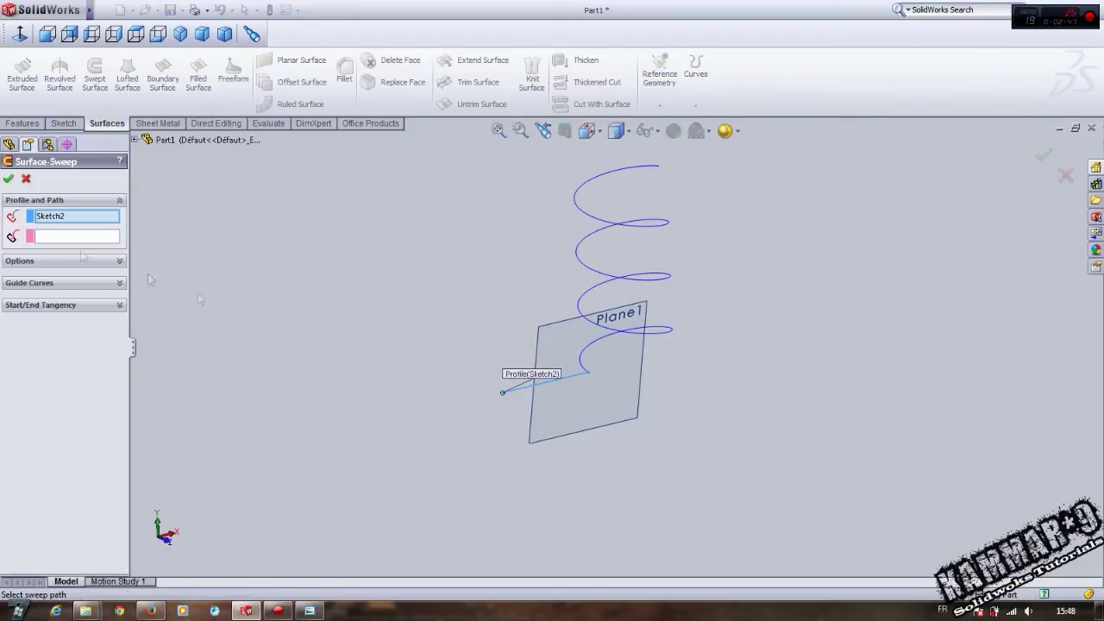
click(75, 238)
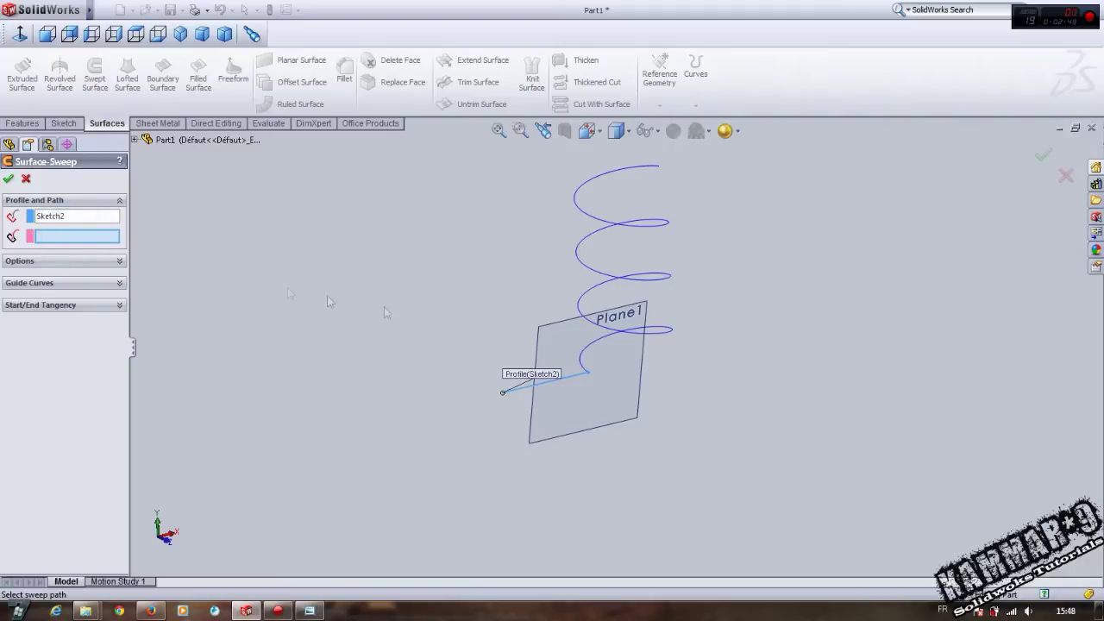
click(581, 360)
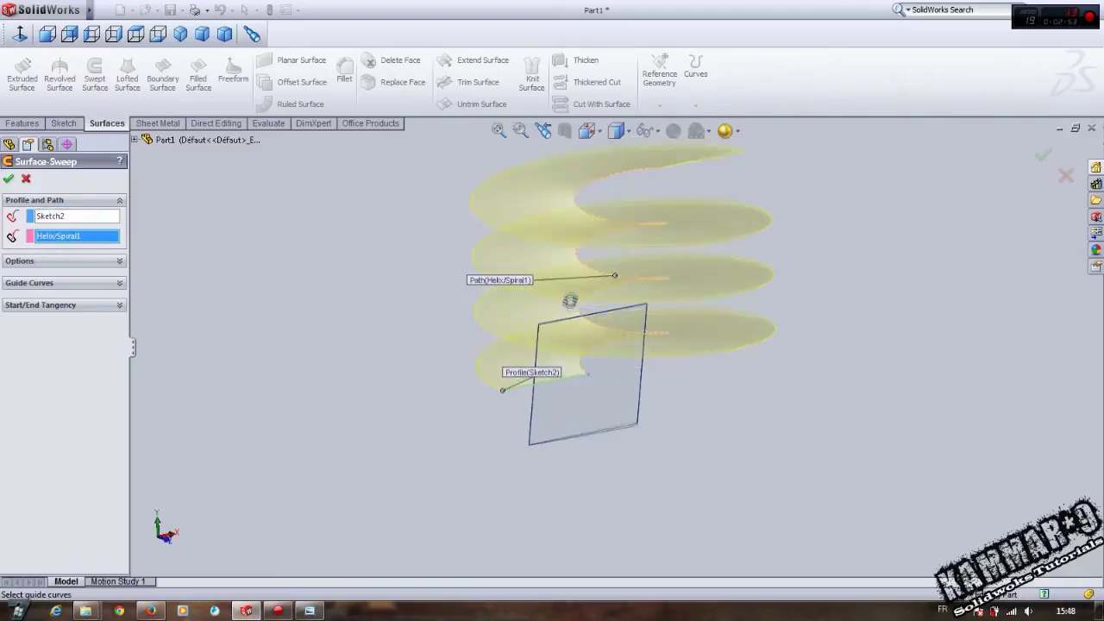
click(8, 180)
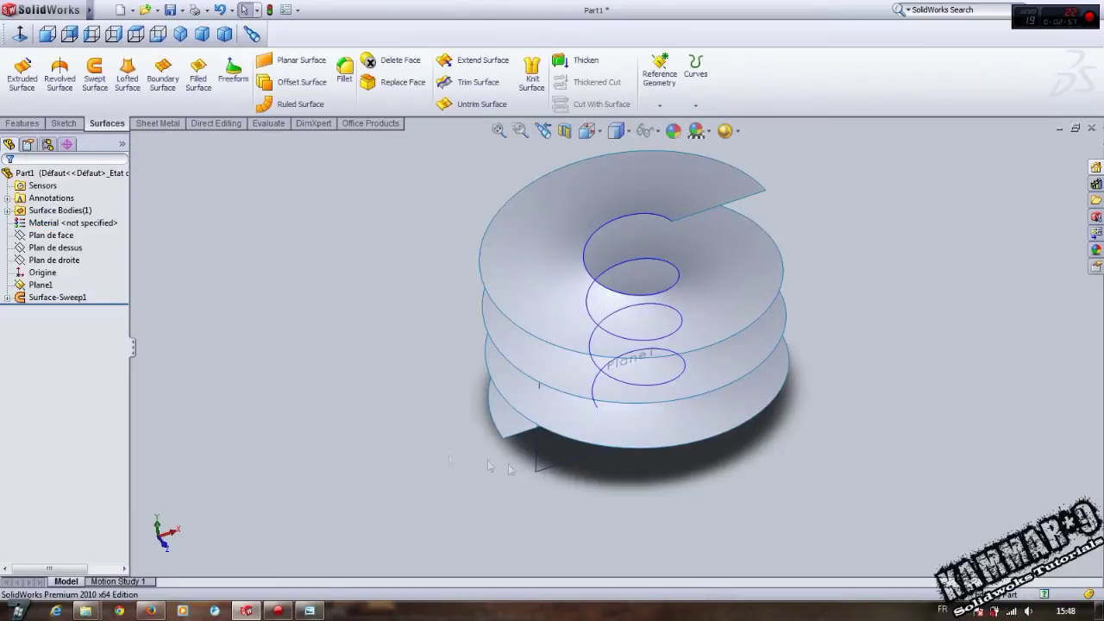
Hide Plane1 and turn the view to look down the spring's axis.
click(62, 260)
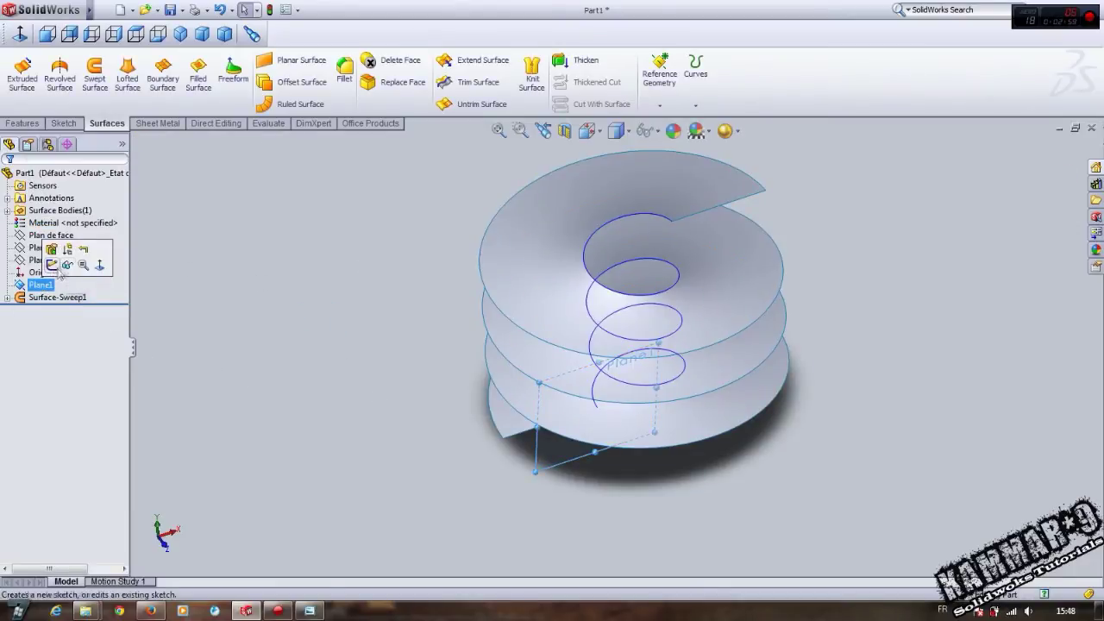
click(68, 270)
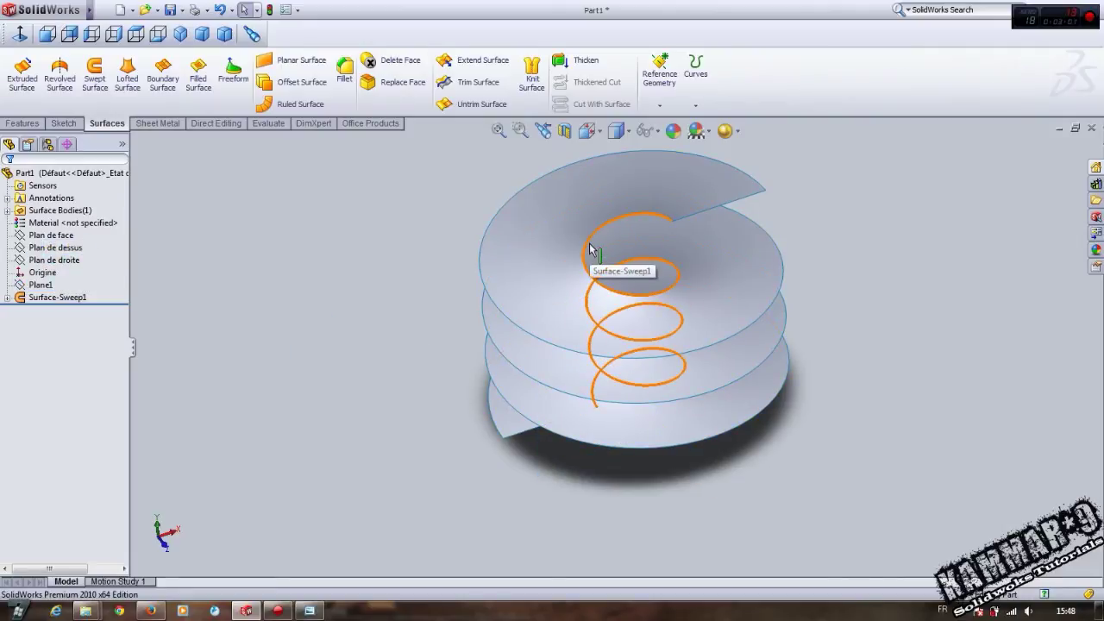
middle_drag(592, 249, 414, 321)
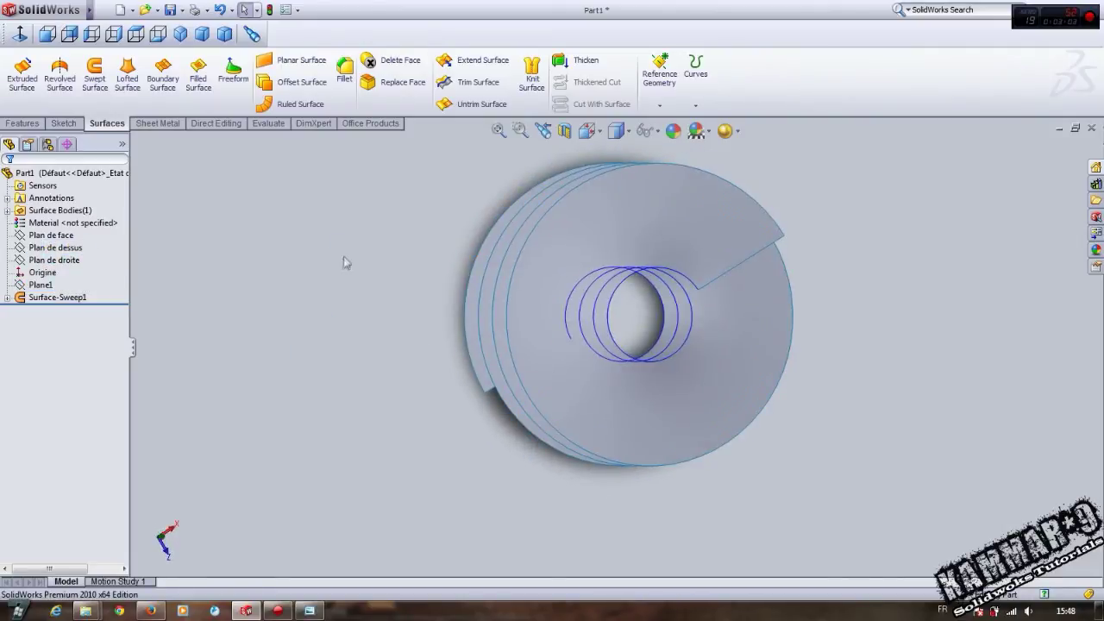
mouse_move(343, 263)
middle_down()
mouse_move(335, 247)
mouse_move(328, 296)
mouse_move(331, 277)
middle_up()
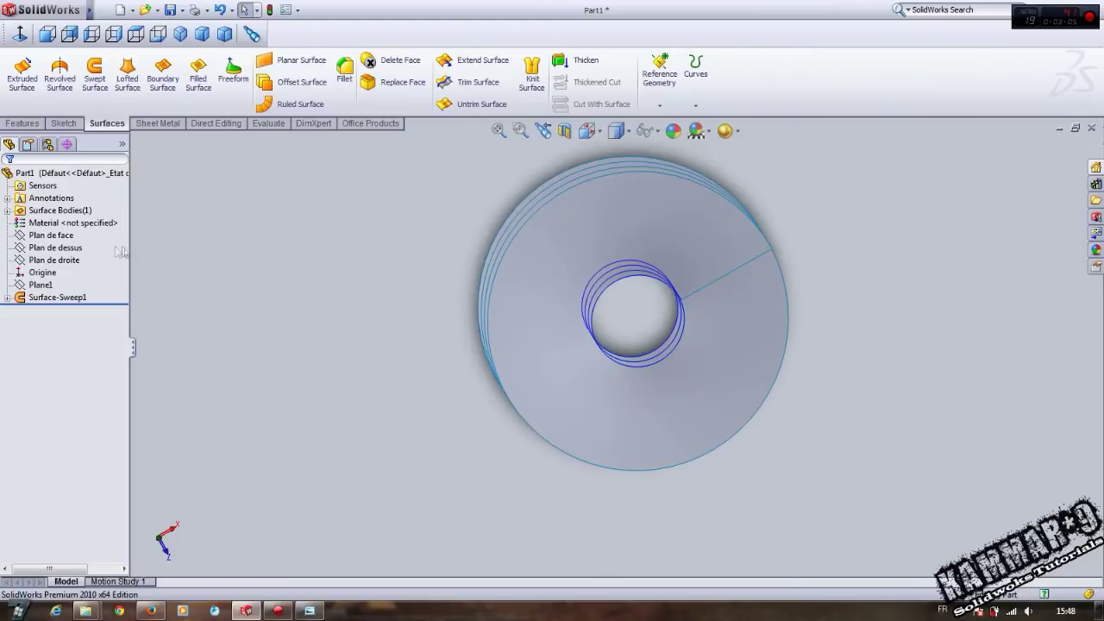
click(77, 249)
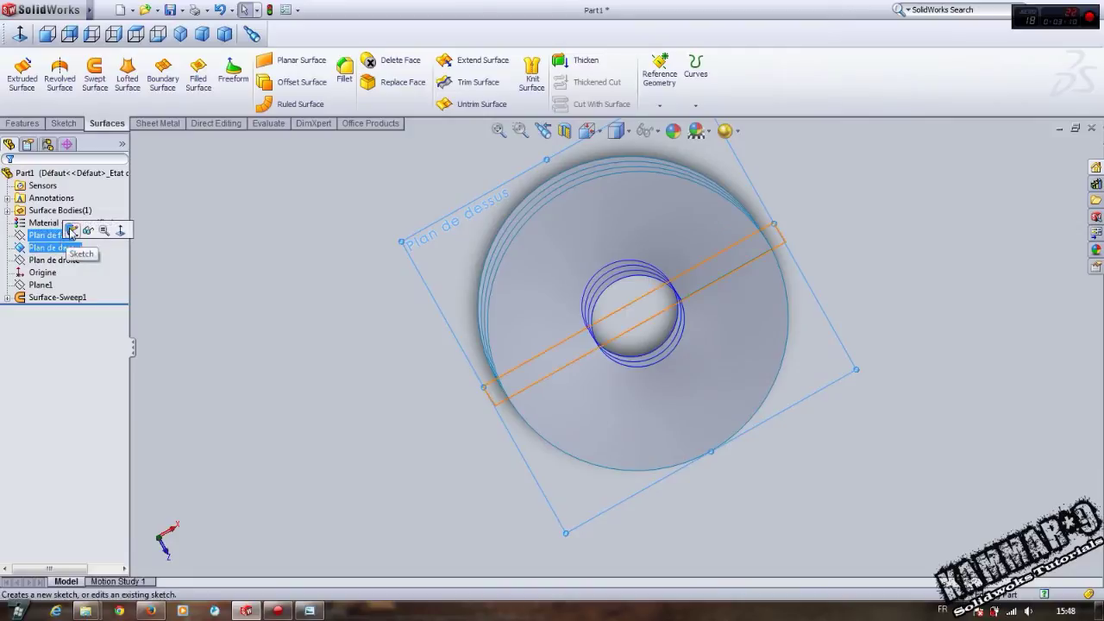
Start a sketch on Plan de dessus and draw a closed spline loop around the central hole.
click(72, 231)
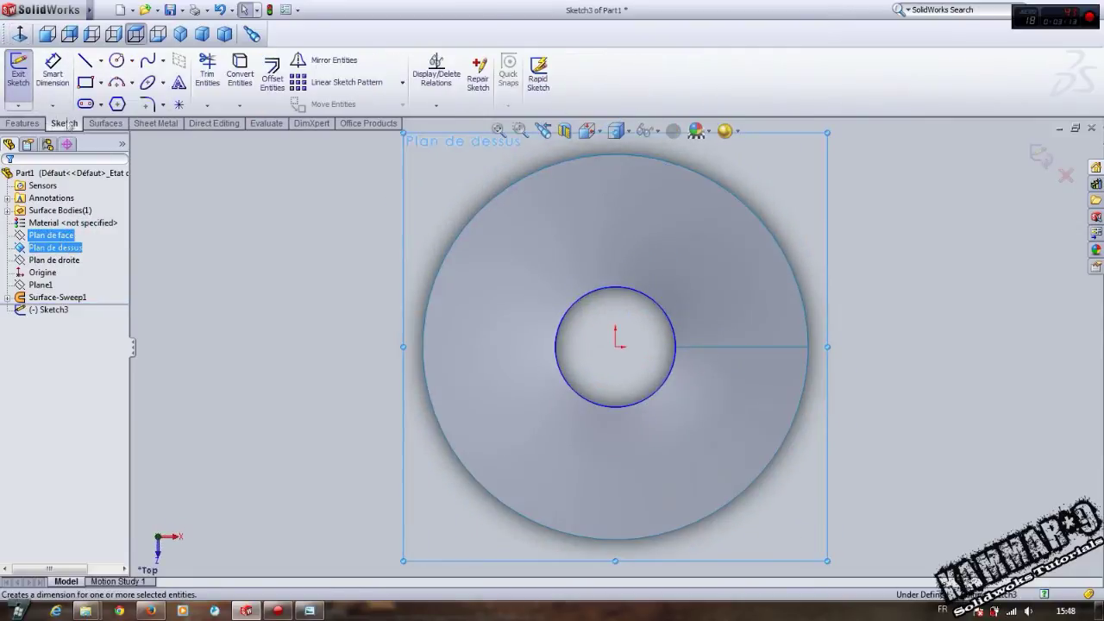
click(146, 62)
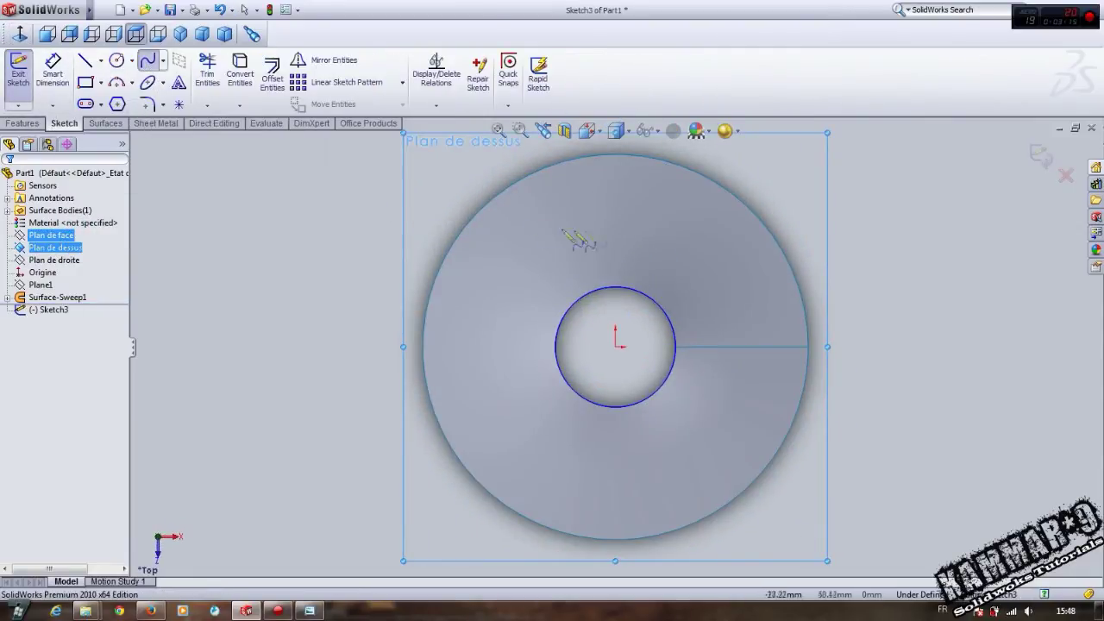
click(638, 221)
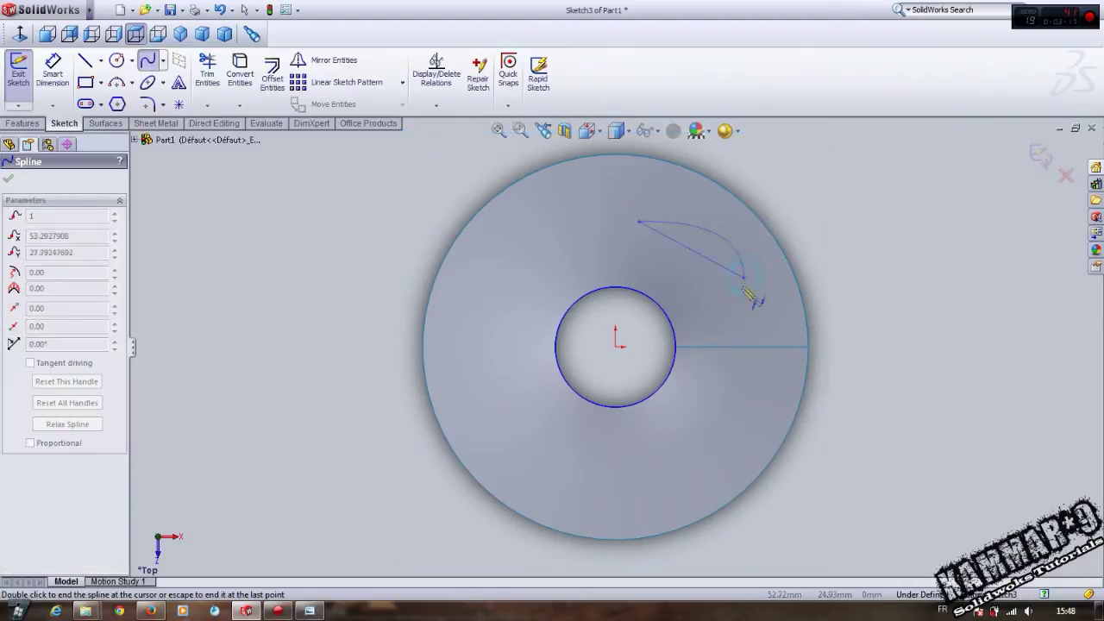
click(566, 458)
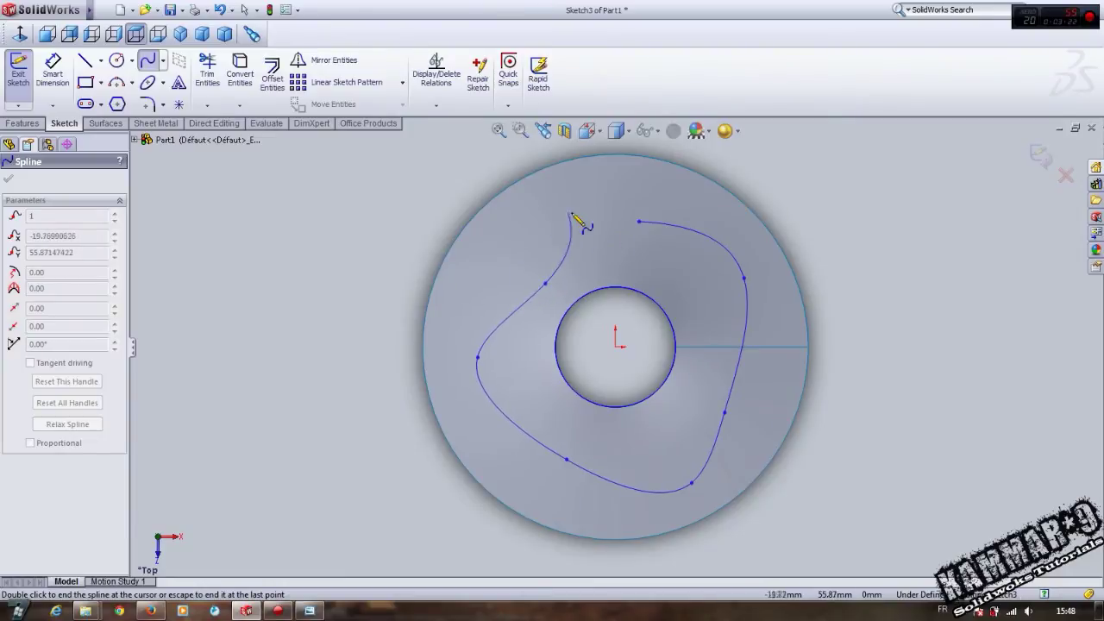
click(639, 221)
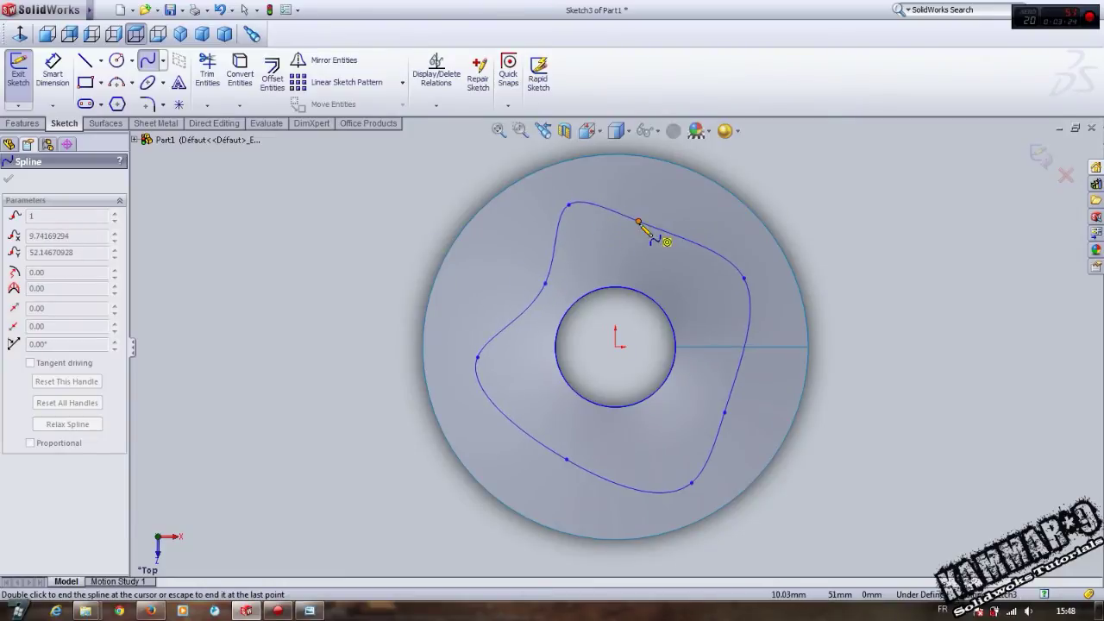
click(639, 223)
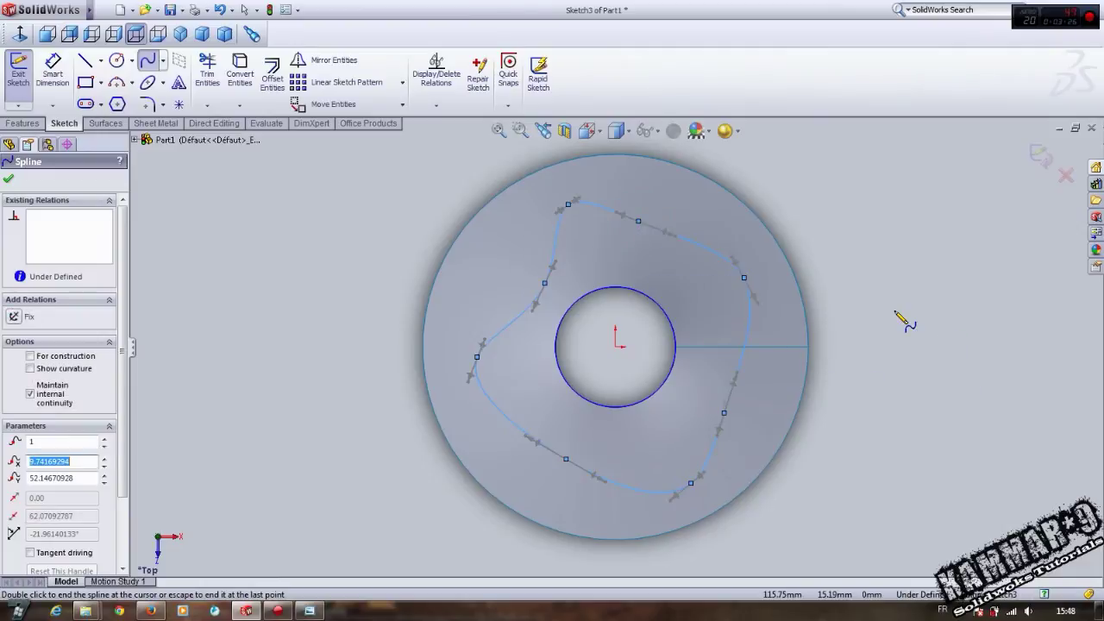
key(Escape)
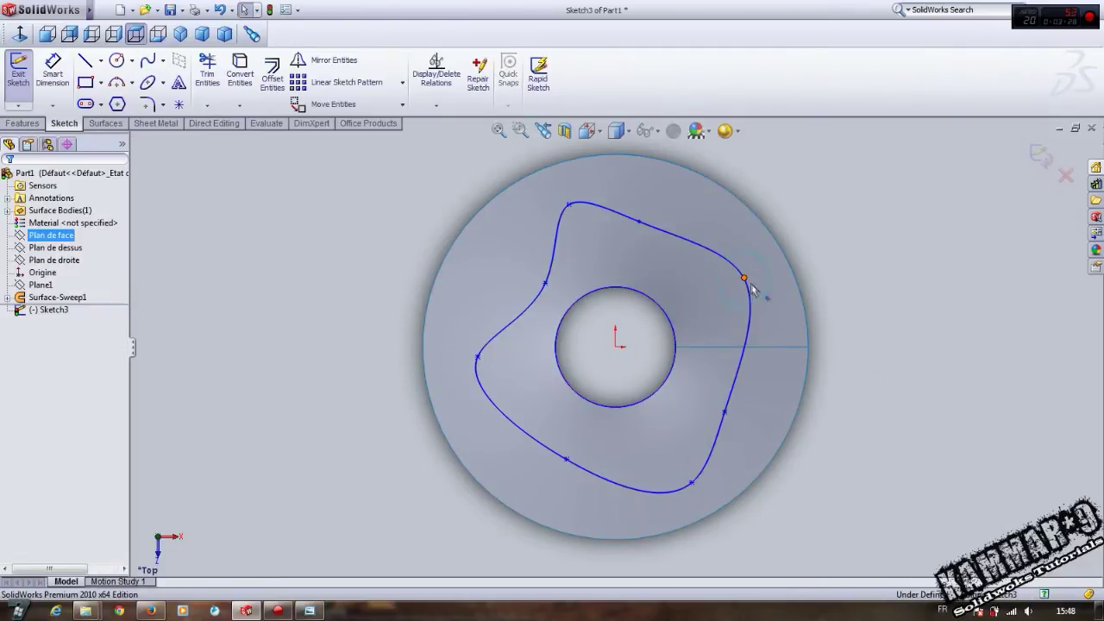
Drag spline points to reshape the loop's right, top and lower sides, then exit Sketch3.
mouse_move(744, 278)
mouse_down()
mouse_move(777, 315)
mouse_move(769, 284)
mouse_move(749, 272)
mouse_up()
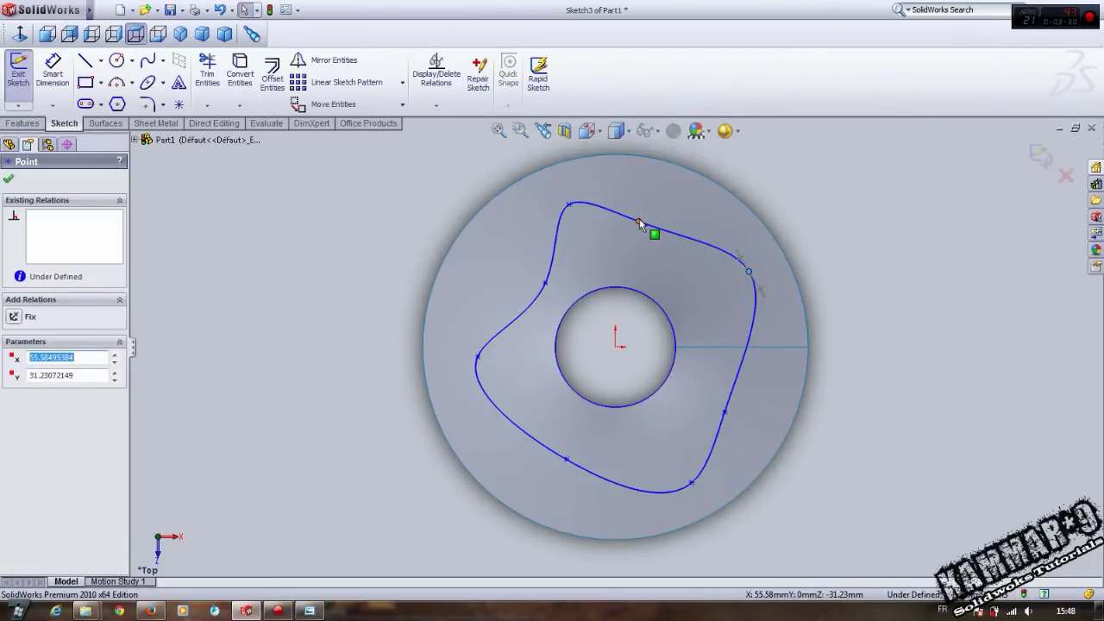
drag(640, 223, 682, 231)
click(931, 411)
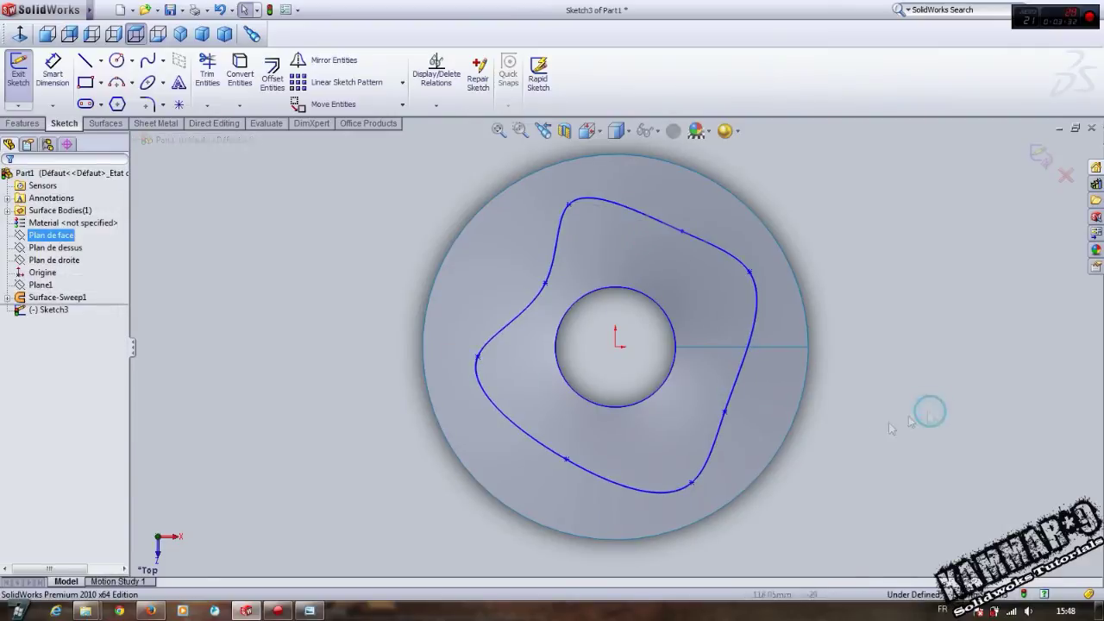
drag(565, 477, 574, 489)
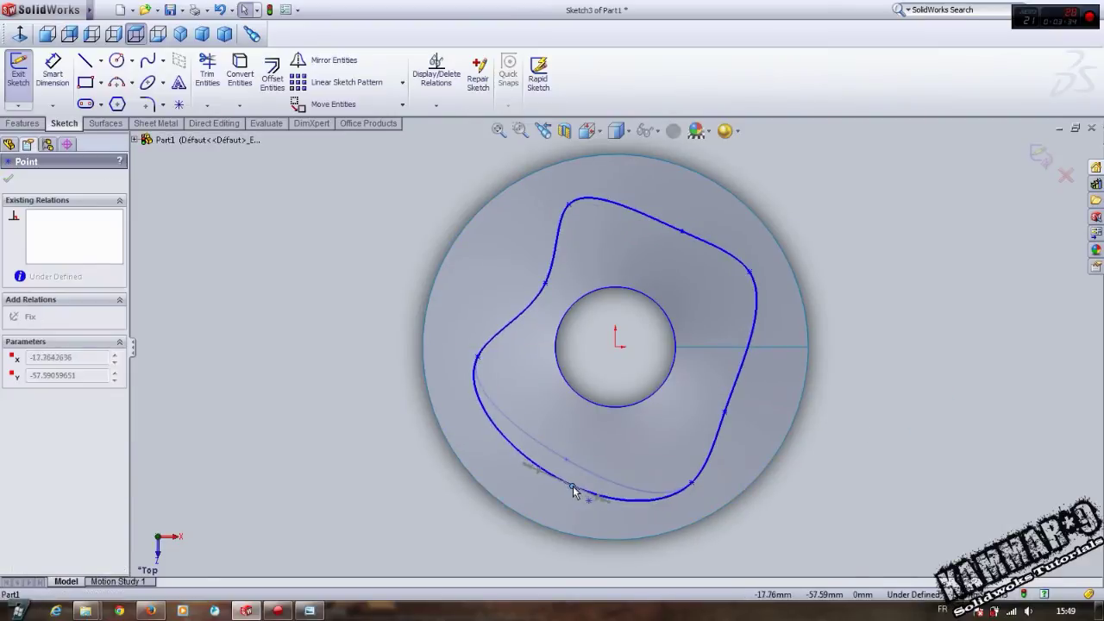
click(1042, 157)
mouse_move(854, 293)
middle_down()
mouse_move(829, 324)
mouse_move(853, 312)
mouse_move(742, 343)
mouse_move(730, 269)
middle_up()
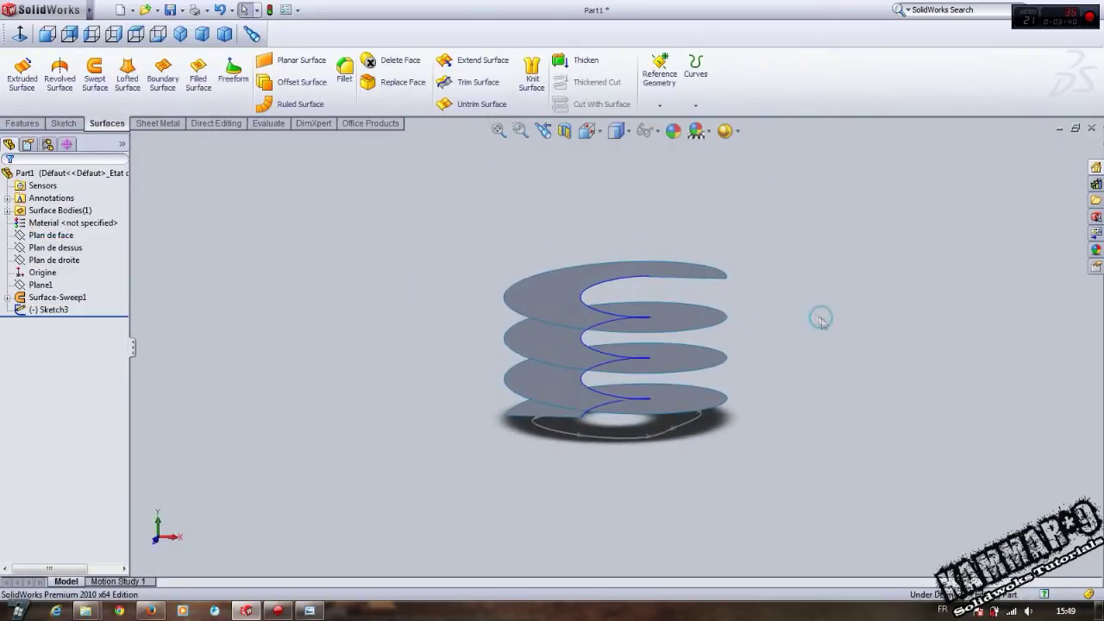
Project Sketch3 onto the helical face with a Projection-type split line.
click(697, 76)
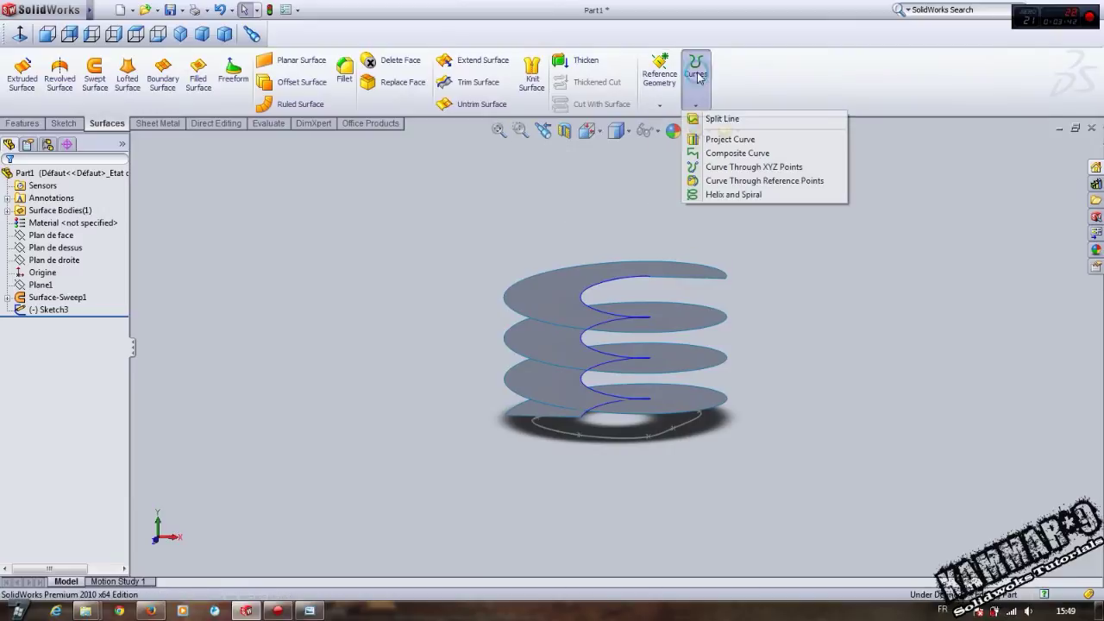
click(723, 119)
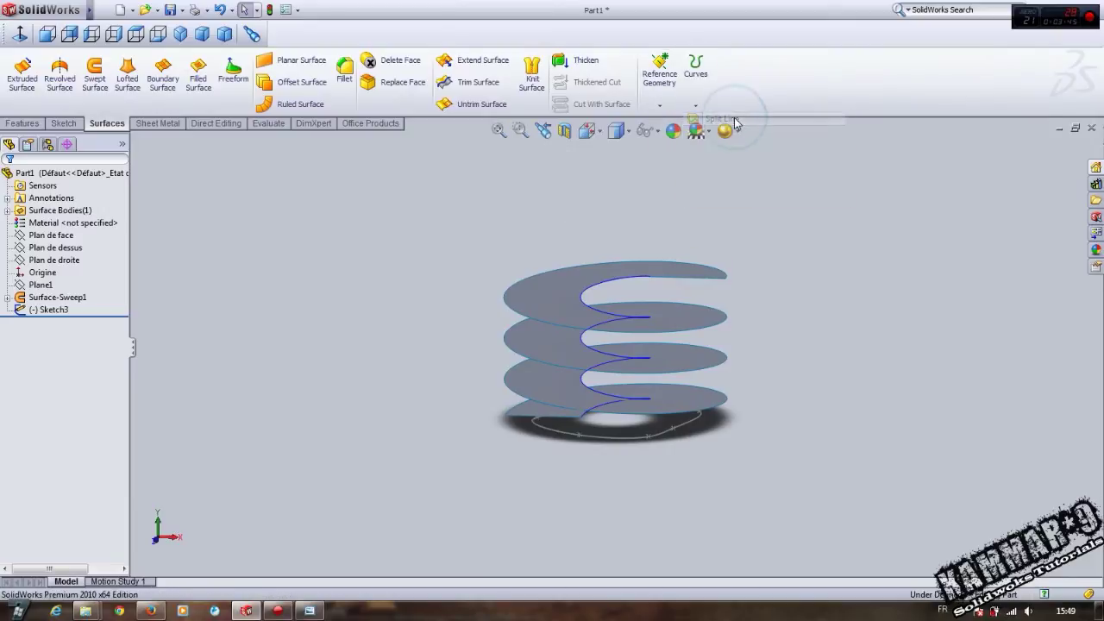
scroll(623, 458, down, 2)
middle_drag(624, 459, 608, 436)
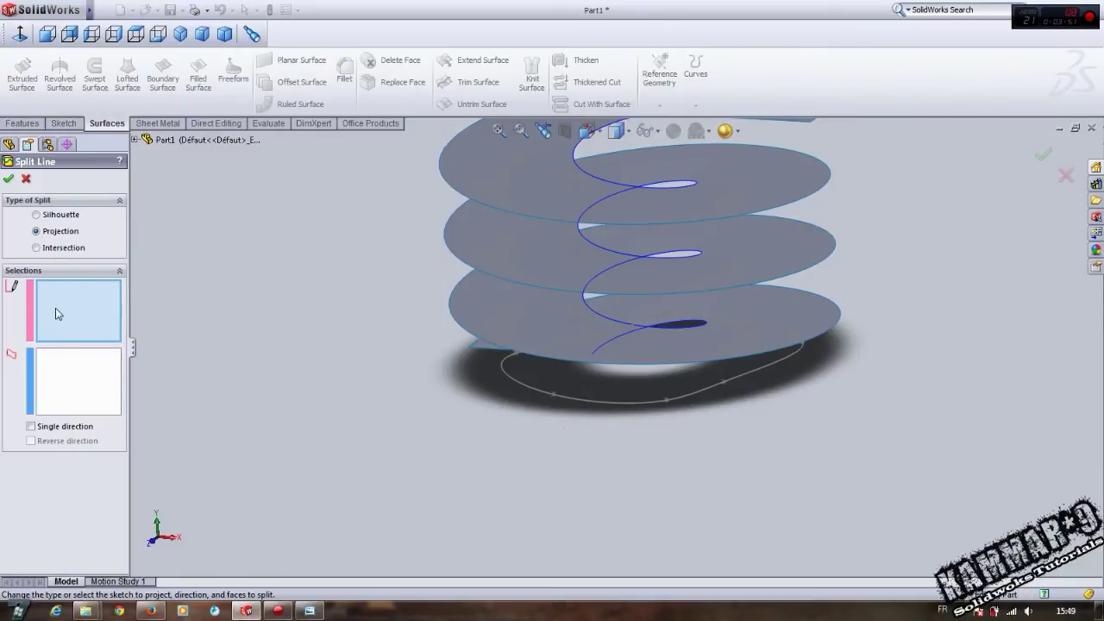
click(622, 403)
scroll(518, 411, up, 1)
click(495, 311)
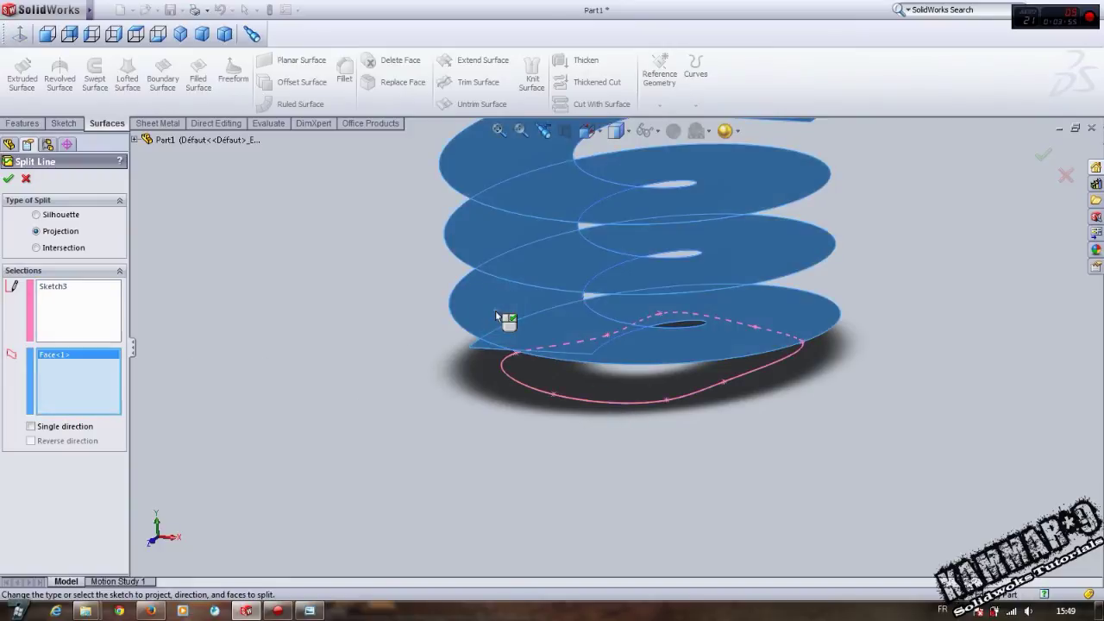
scroll(476, 342, up, 2)
scroll(598, 275, down, 2)
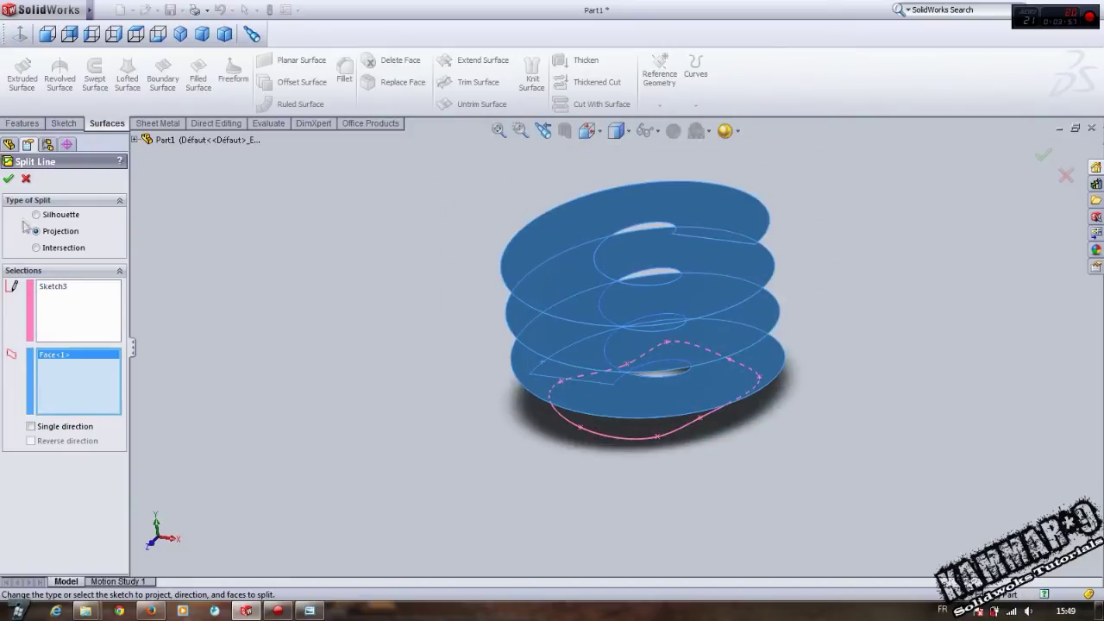
click(9, 180)
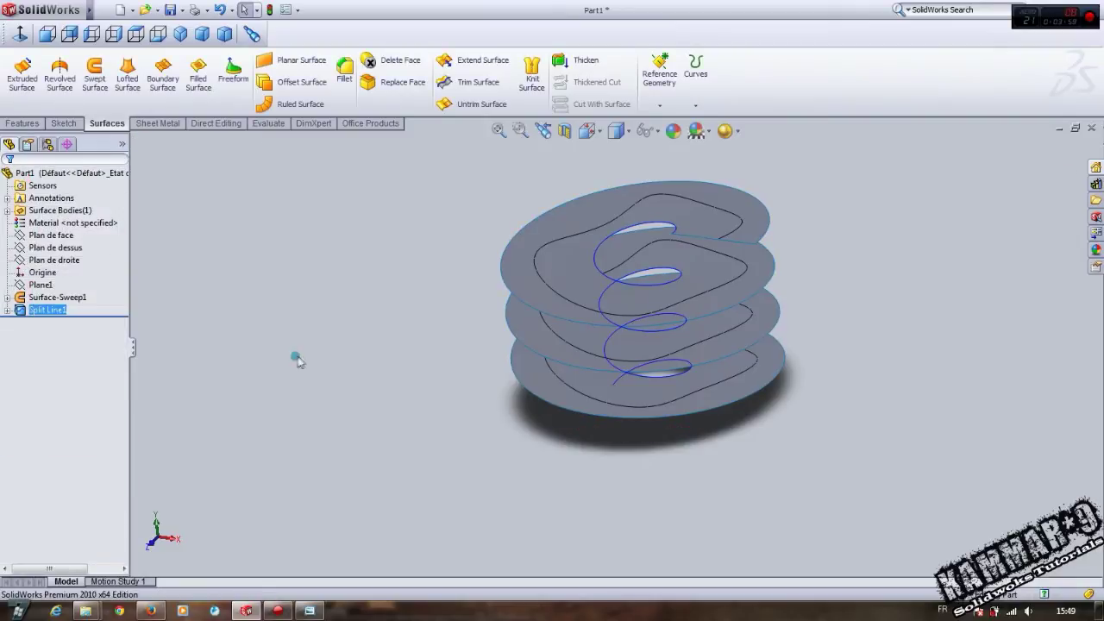
Orbit and zoom the model to inspect the projected split curves from above.
click(296, 361)
middle_drag(296, 360, 552, 526)
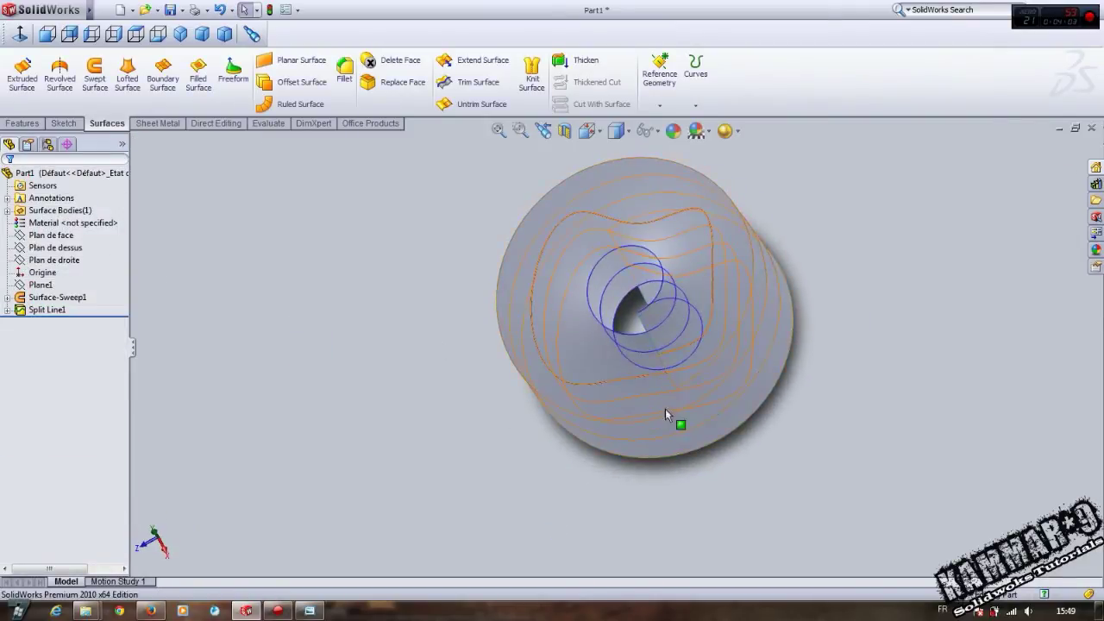
middle_drag(665, 415, 557, 339)
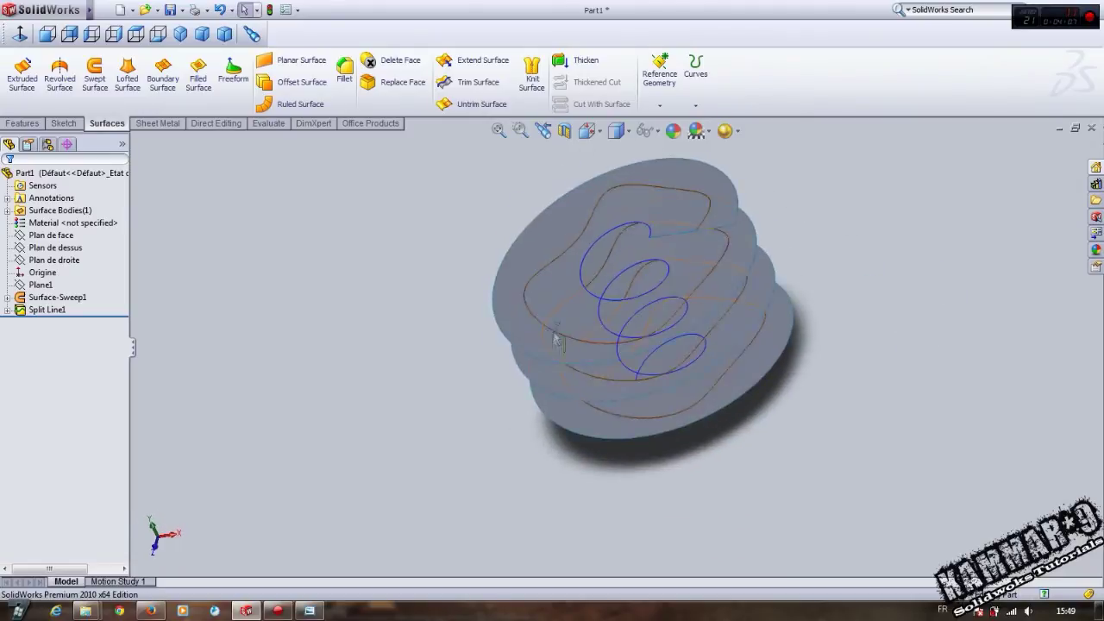
scroll(702, 219, down, 10)
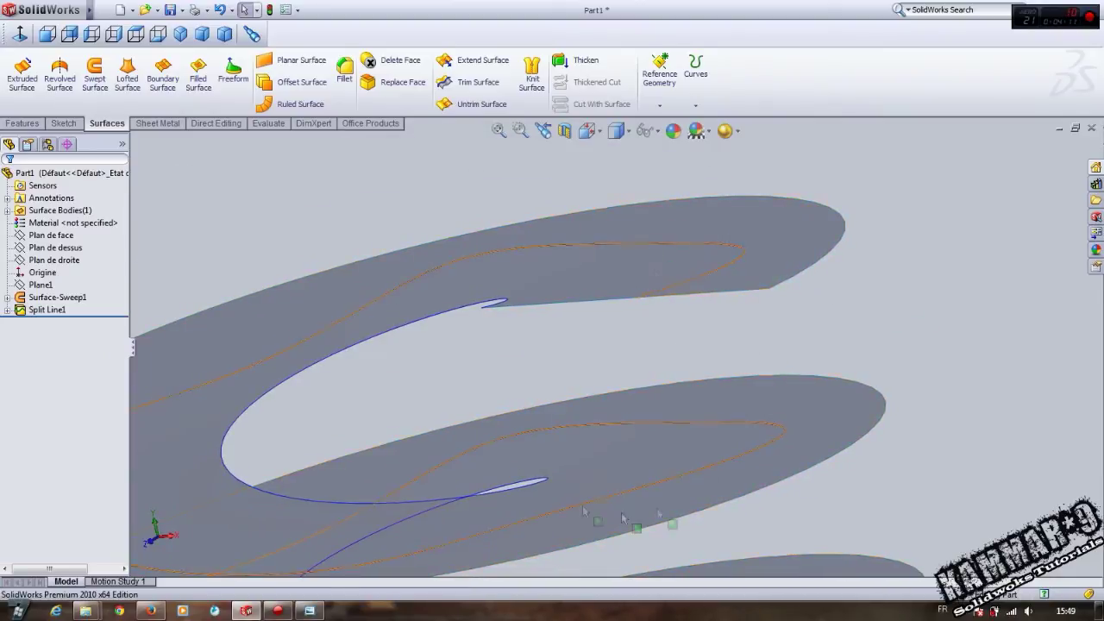
Create Plane2 perpendicular to the split-line edge, passing through a vertex on it.
click(671, 90)
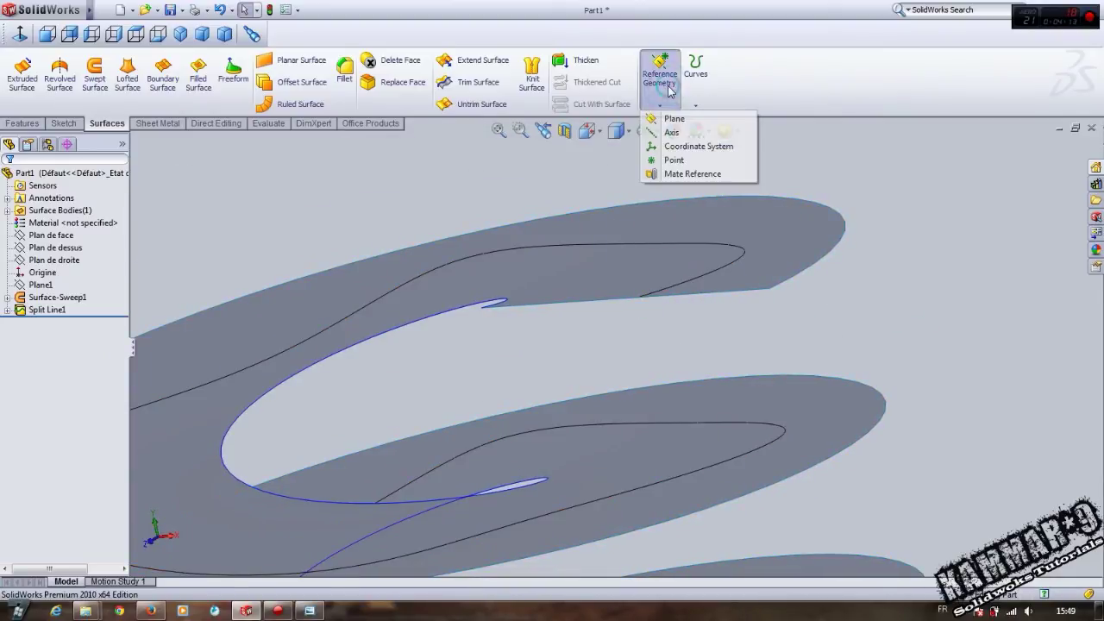
click(670, 120)
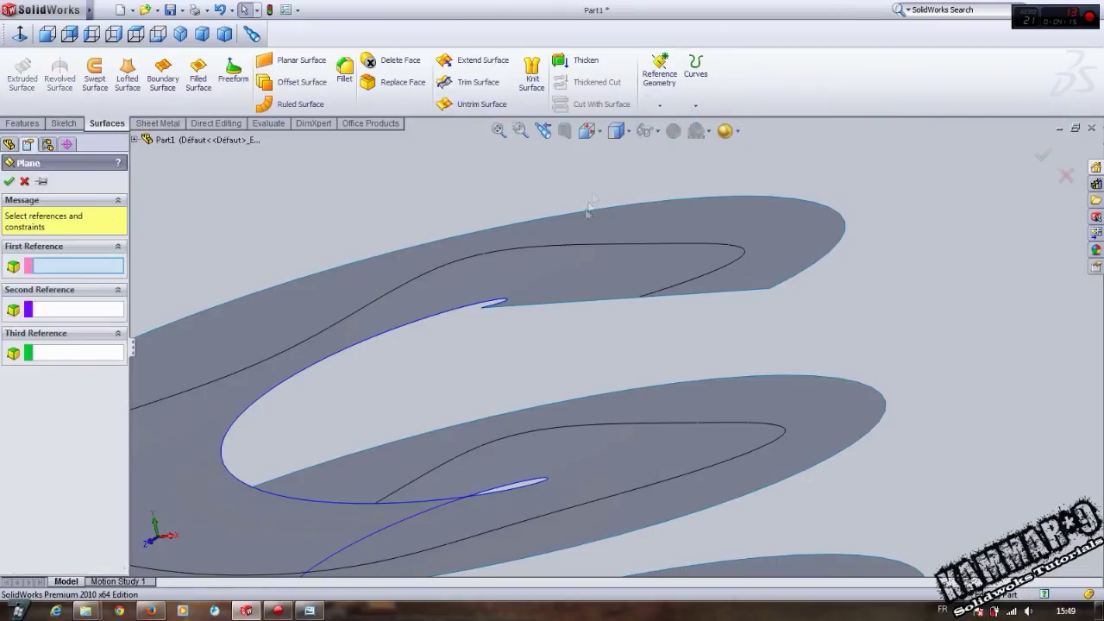
click(653, 293)
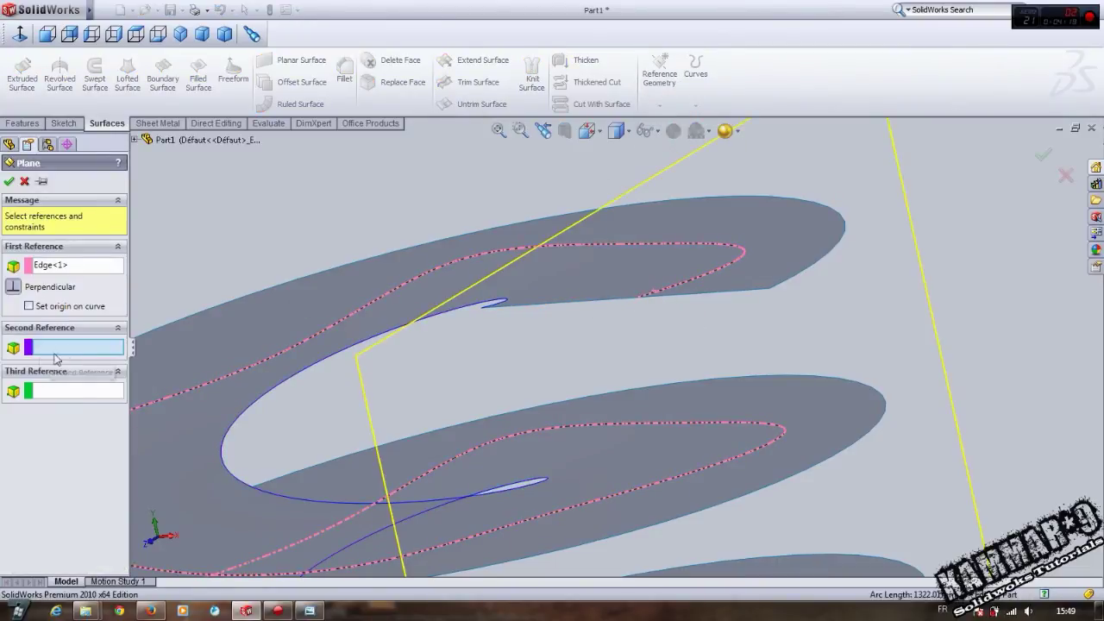
click(639, 299)
scroll(612, 337, up, 3)
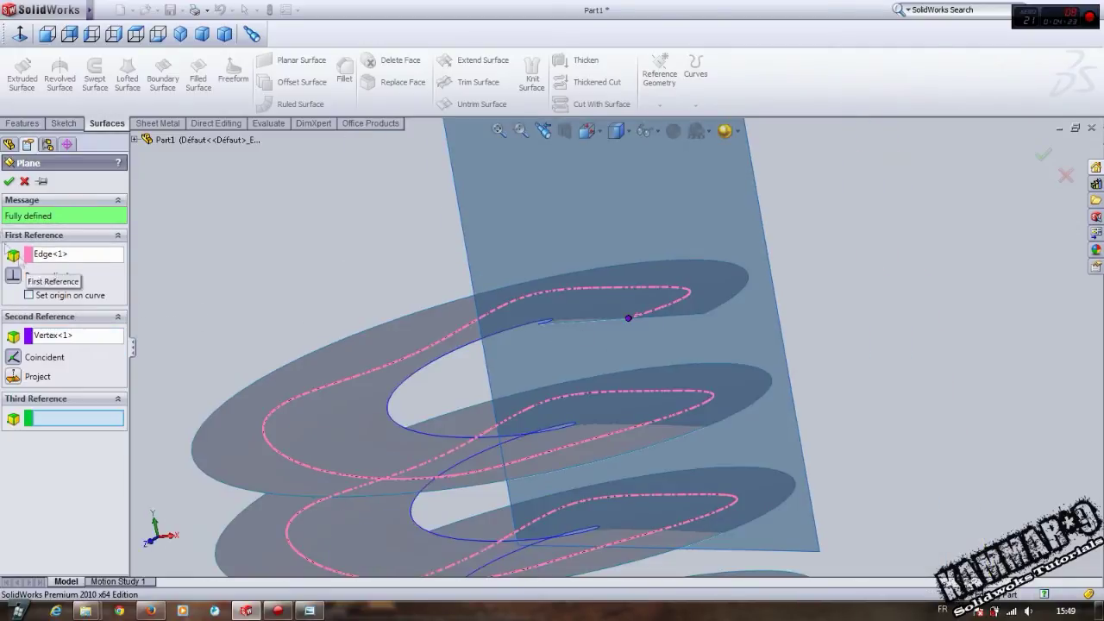
click(9, 181)
scroll(579, 266, up, 3)
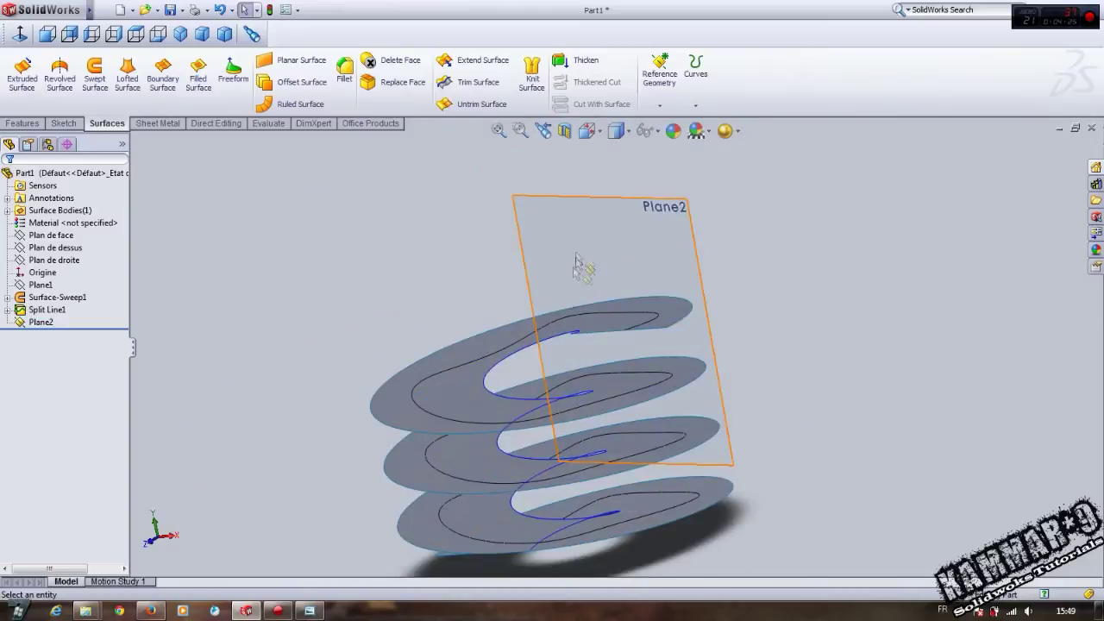
Start a new sketch on Plane2.
click(601, 257)
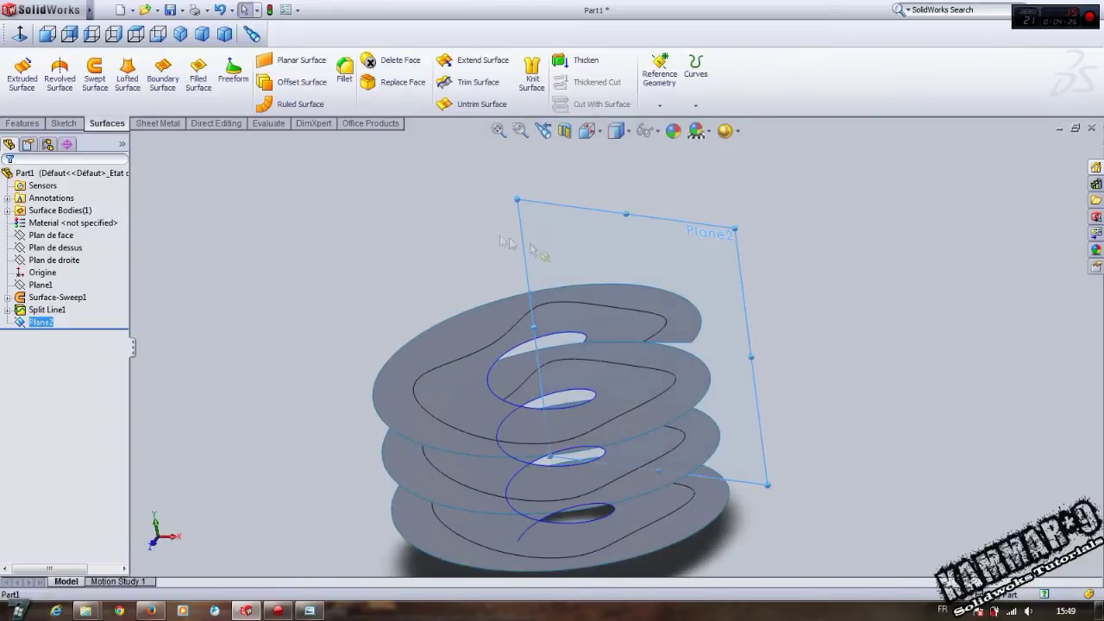
click(64, 124)
click(18, 71)
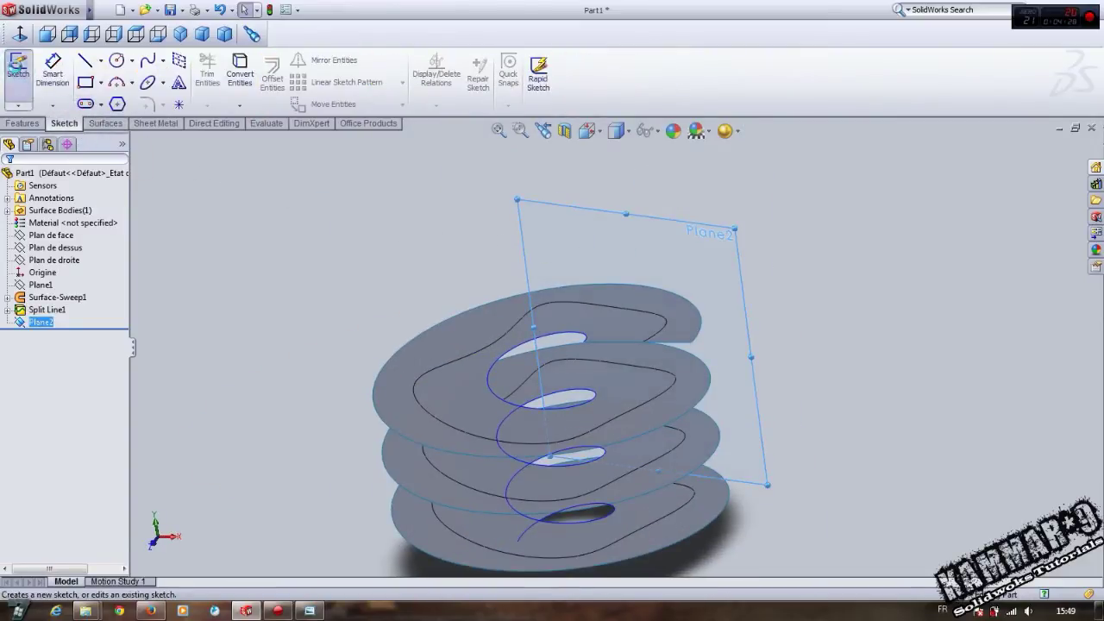
Draw a diamond-oriented centre-rectangle square around the split line's end point.
click(84, 83)
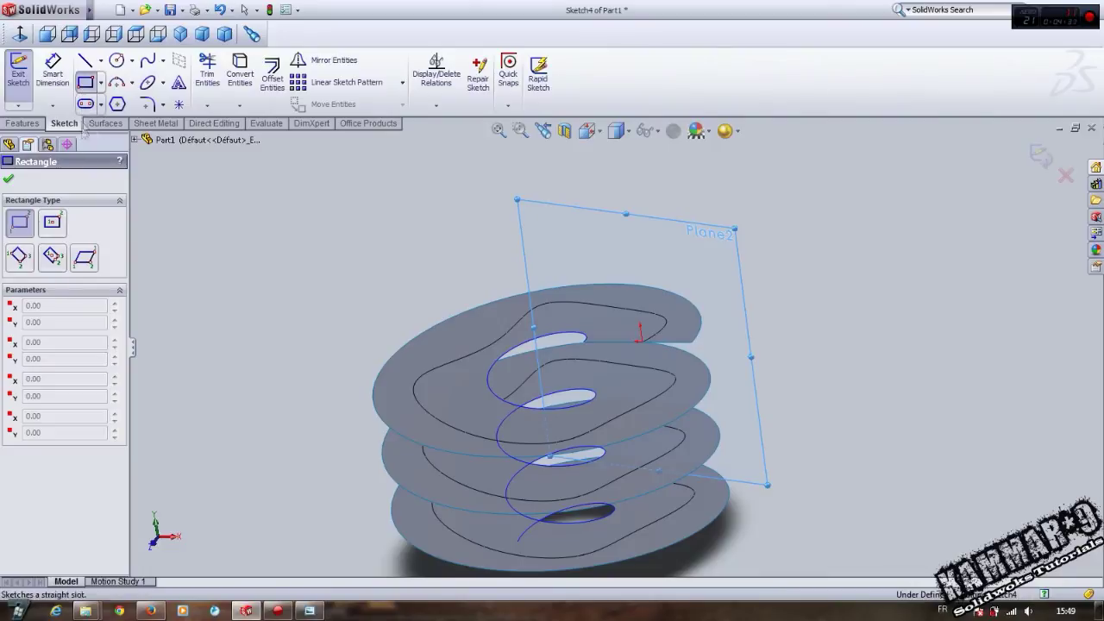
click(51, 257)
scroll(636, 345, up, 10)
scroll(626, 371, up, 2)
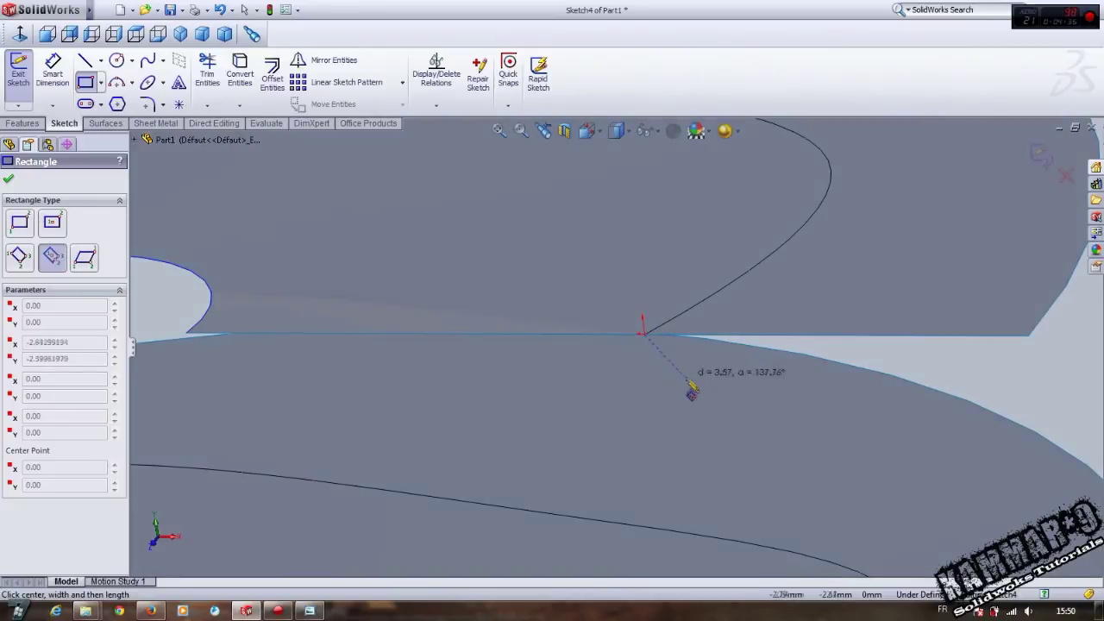
click(697, 395)
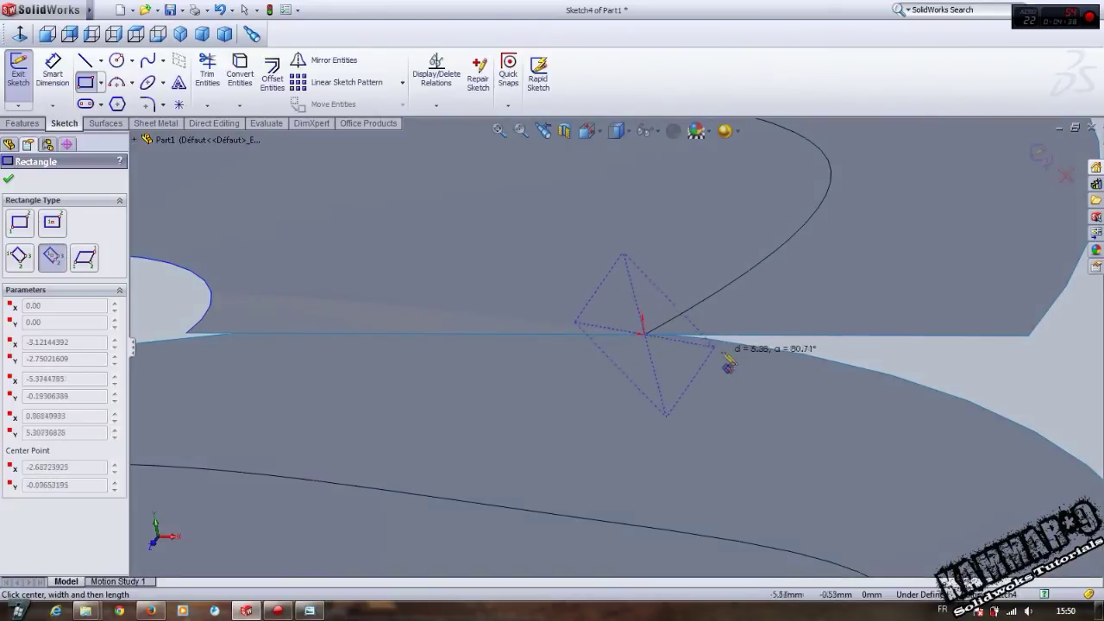
click(733, 361)
scroll(735, 364, down, 5)
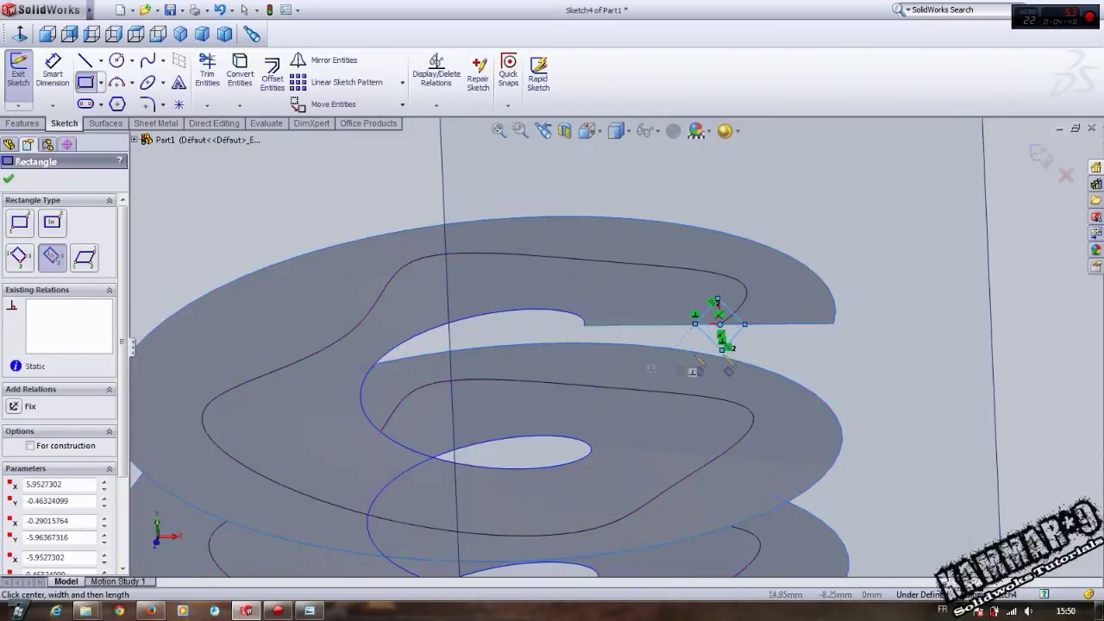
key(Escape)
Check the profile centre point's relations and exit the sketch.
scroll(725, 302, up, 3)
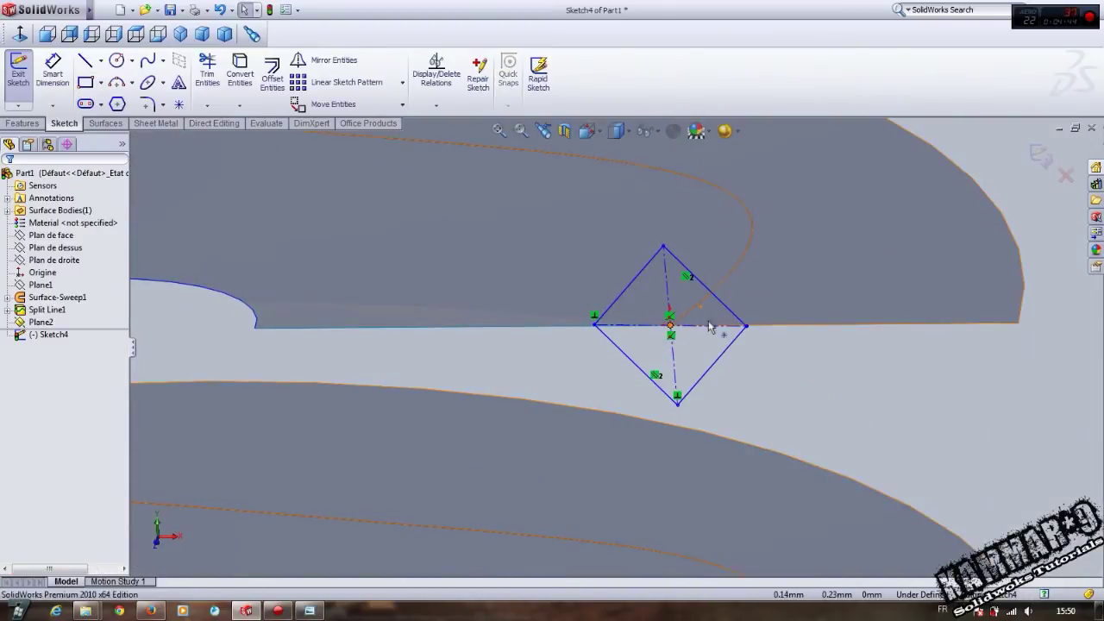
click(669, 324)
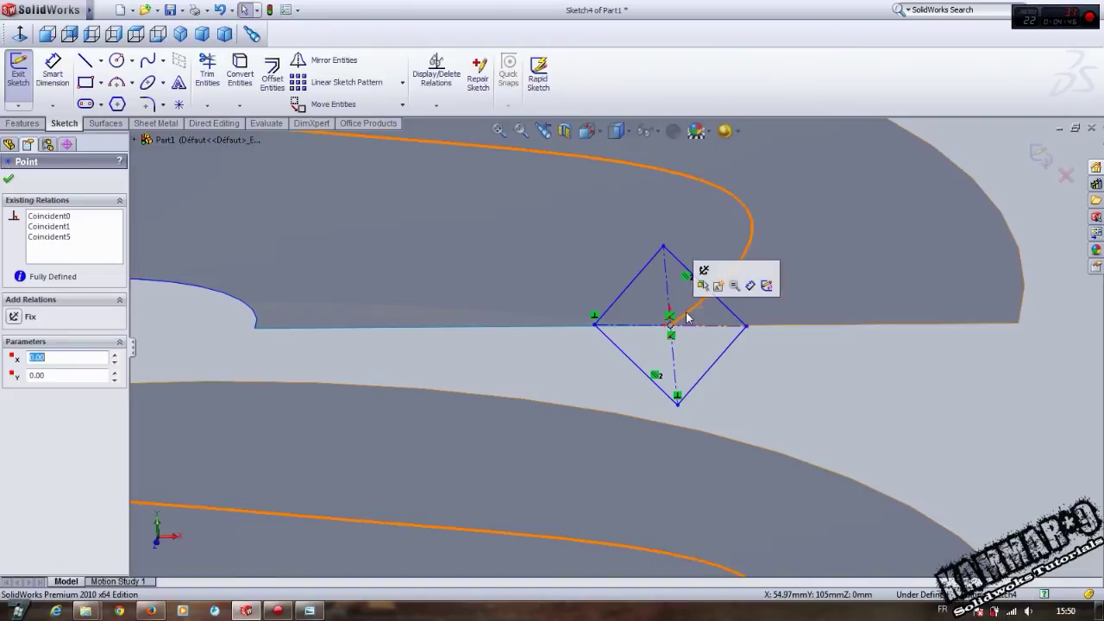
scroll(690, 336, down, 8)
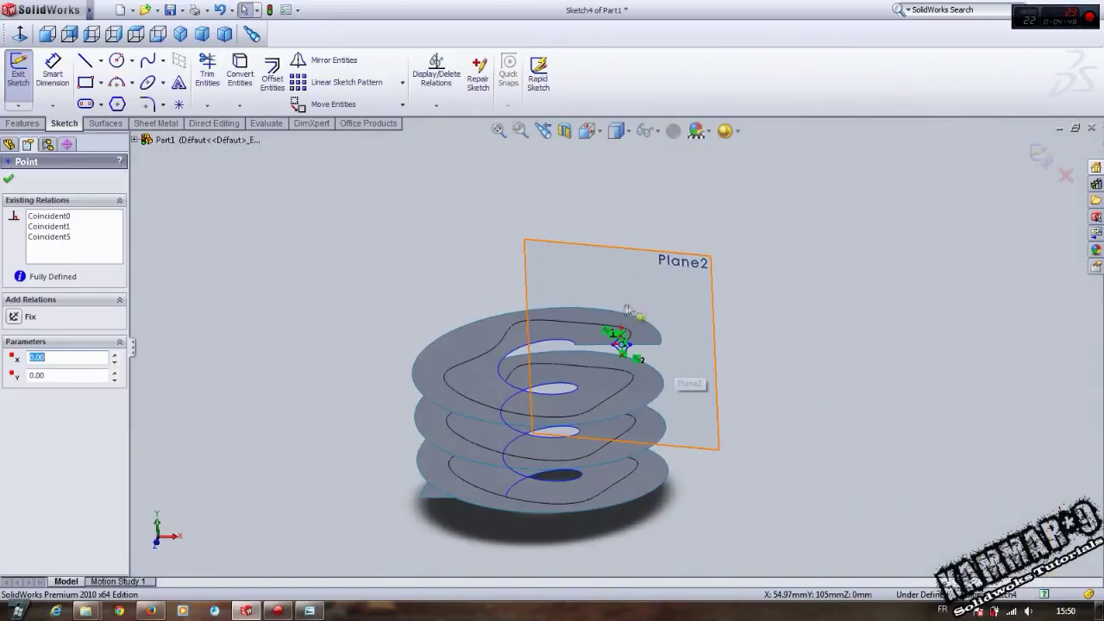
click(1040, 155)
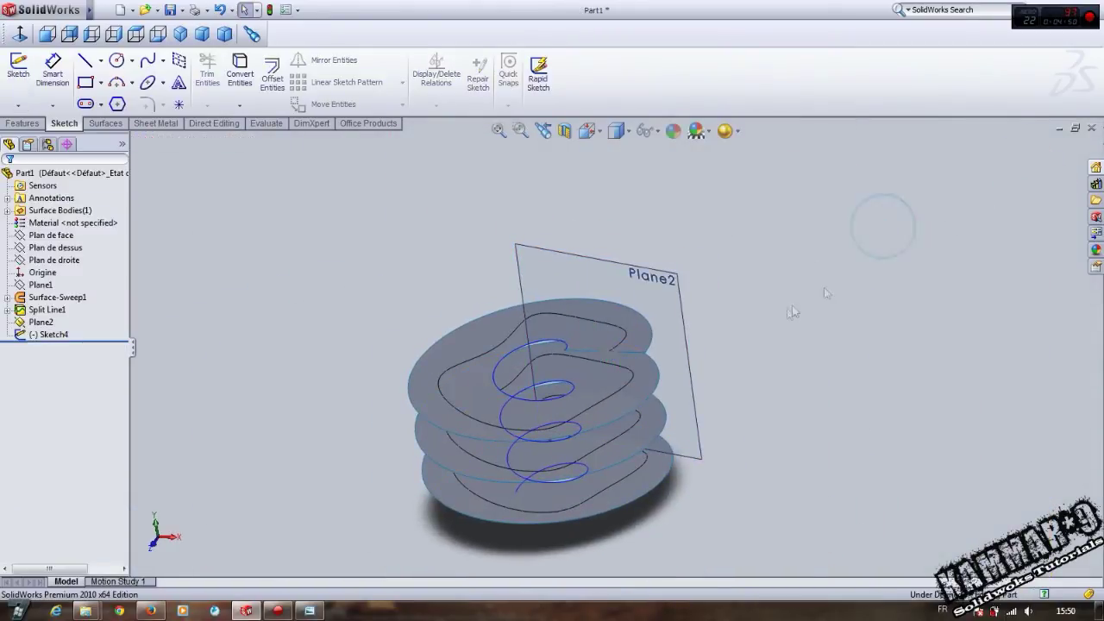
Sweep Sketch4 as the profile along the split-line edge as path to form Sweep1.
click(34, 125)
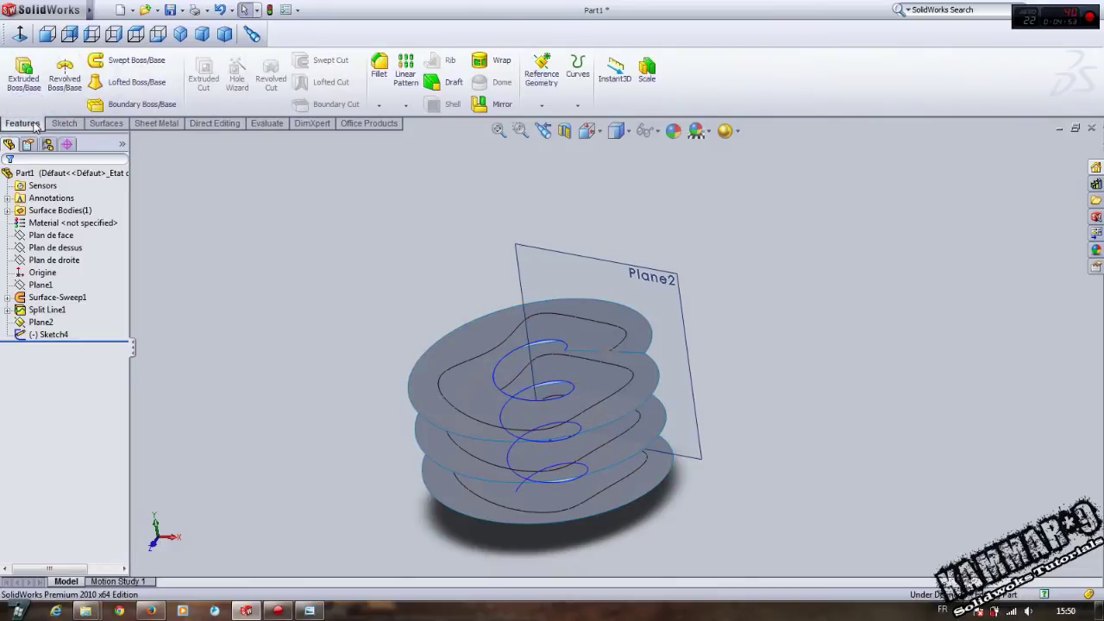
click(138, 68)
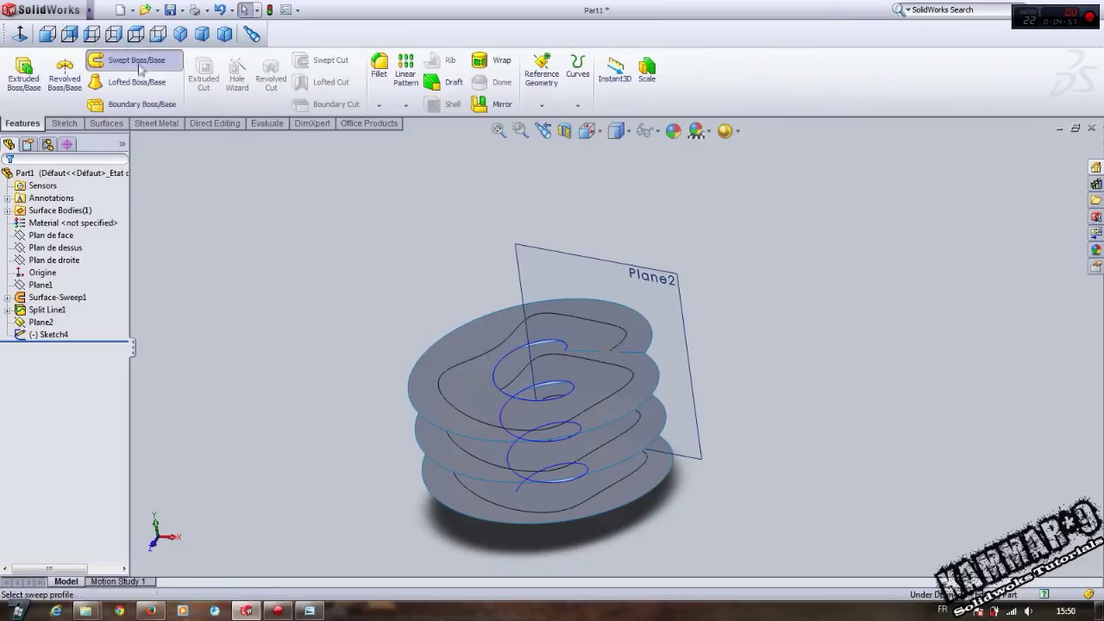
scroll(164, 285, down, 2)
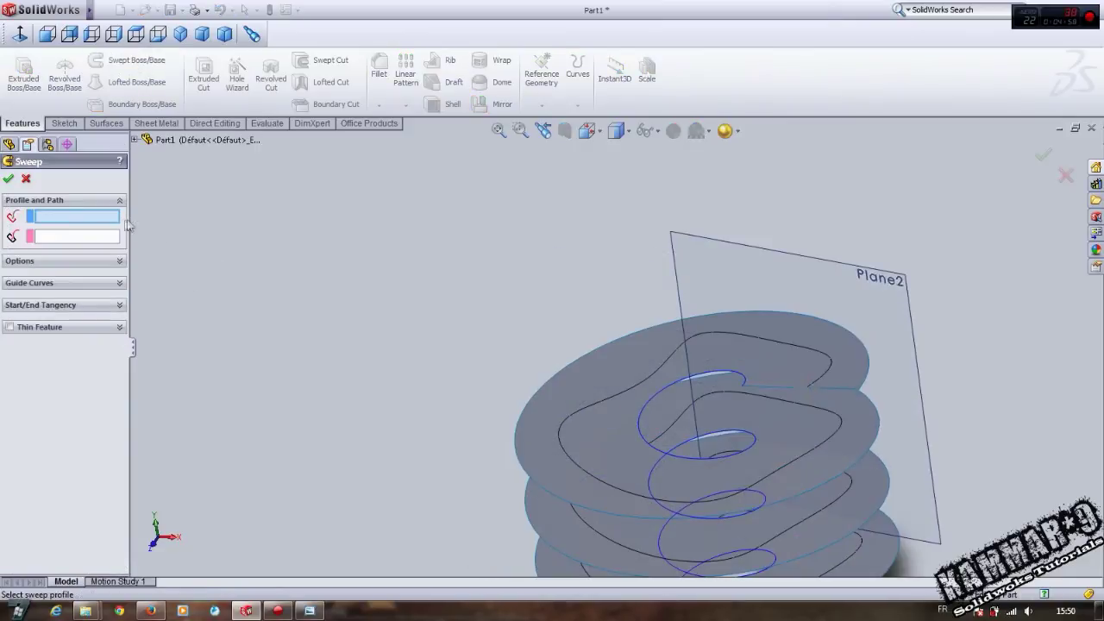
click(810, 408)
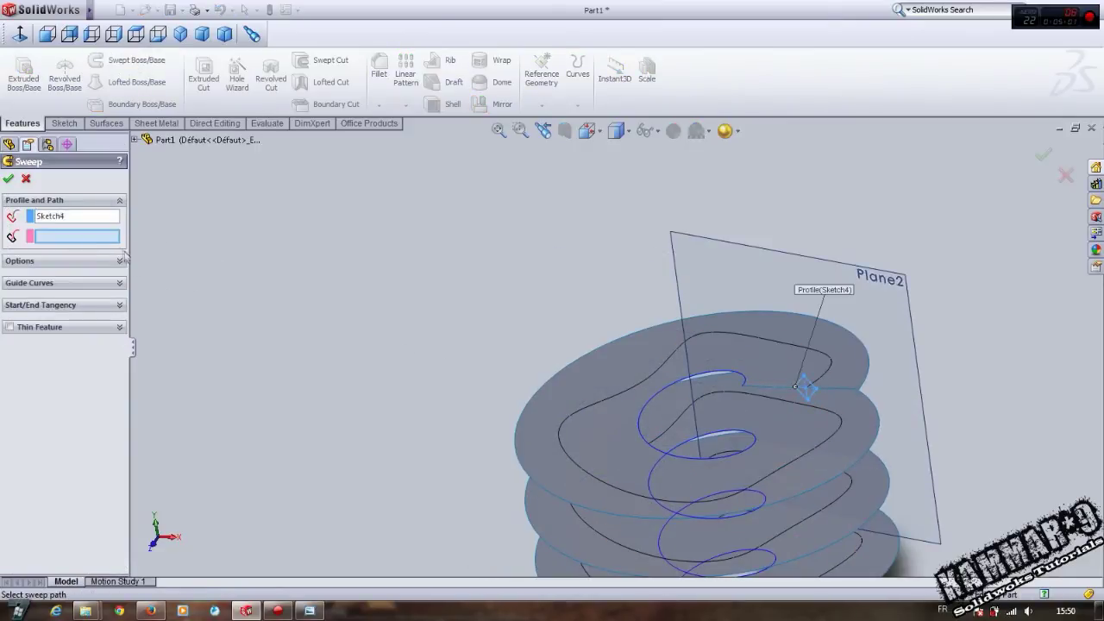
click(824, 378)
middle_drag(826, 386, 776, 388)
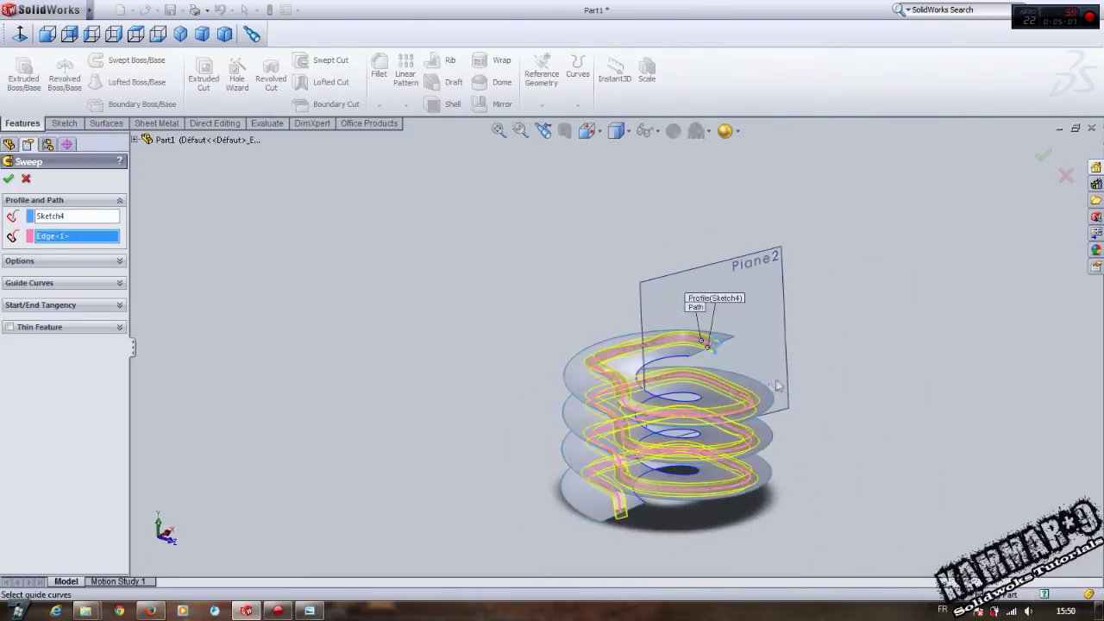
scroll(604, 382, down, 10)
scroll(590, 382, up, 10)
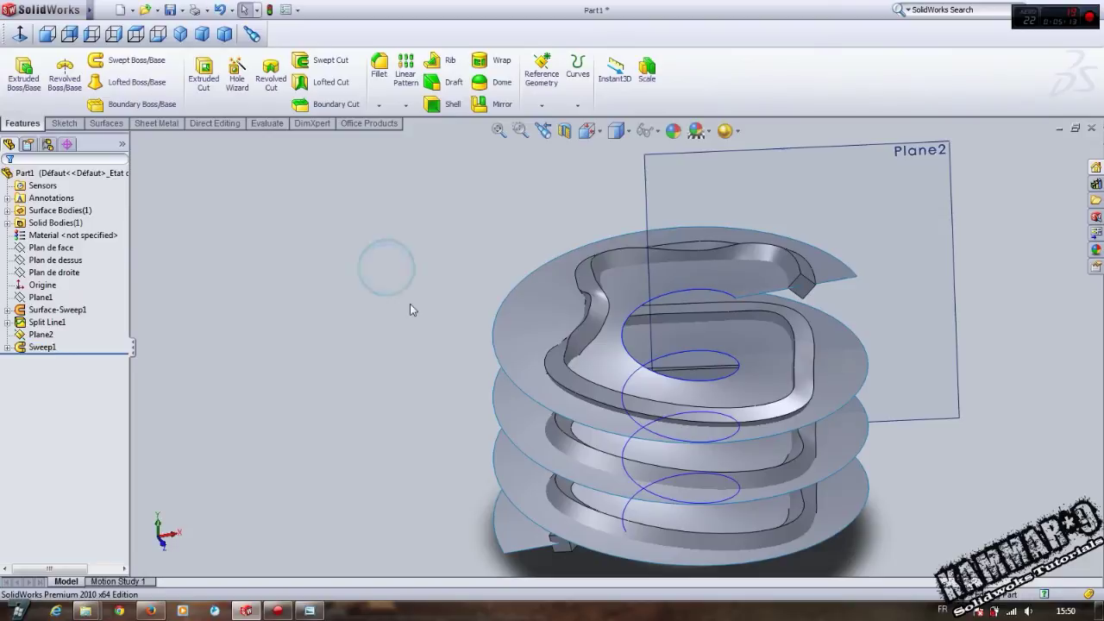
scroll(409, 308, up, 3)
Hide the split helical helper surface body.
middle_drag(409, 308, 531, 363)
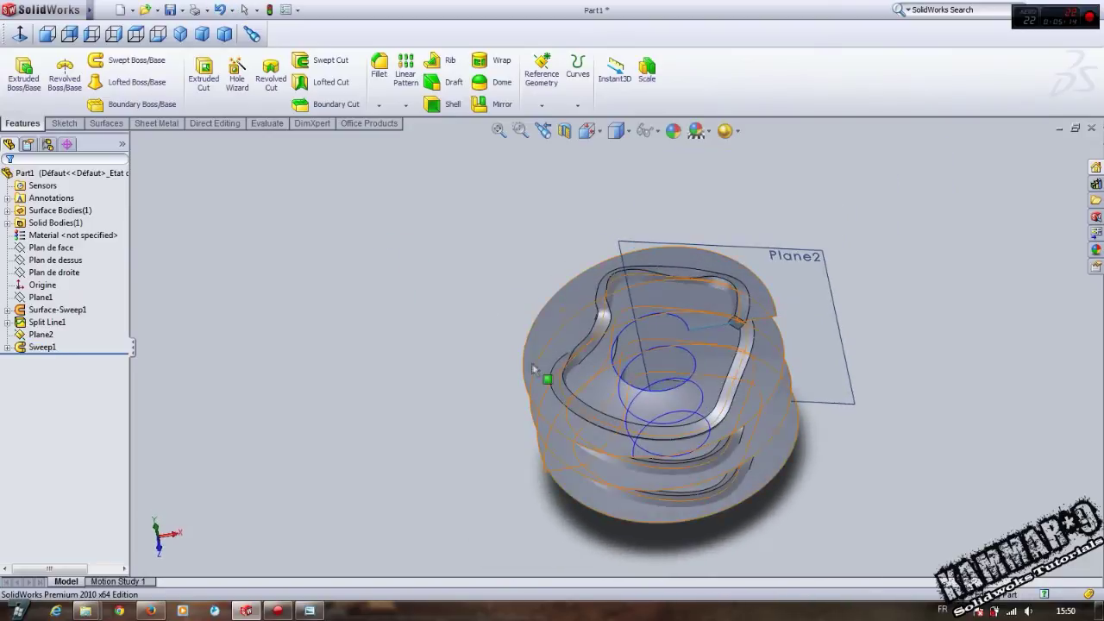
click(572, 315)
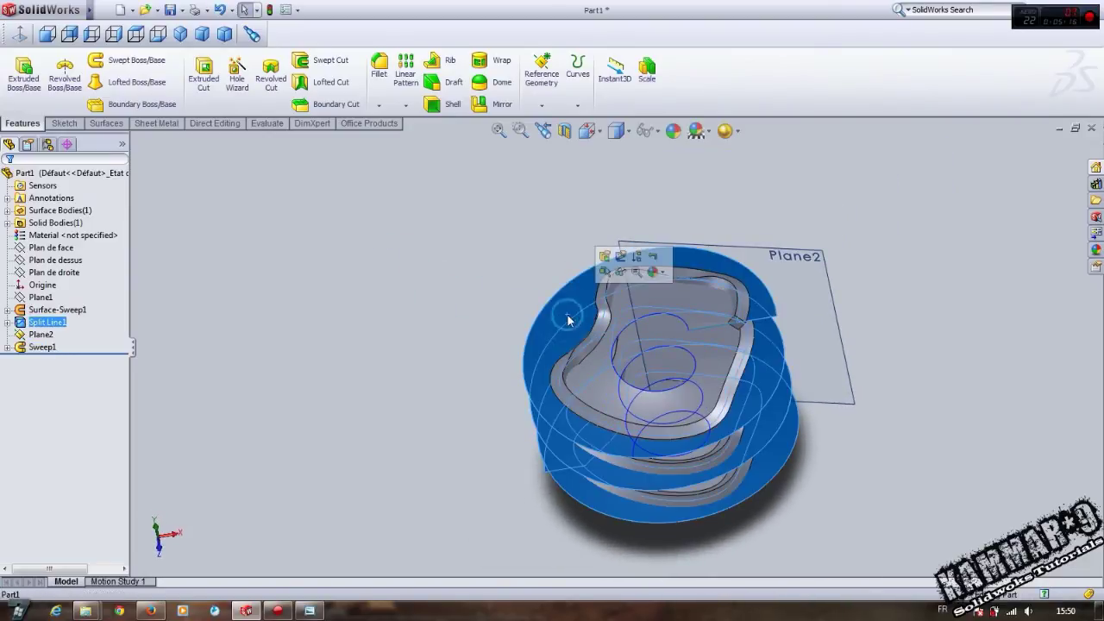
click(621, 273)
scroll(509, 401, down, 2)
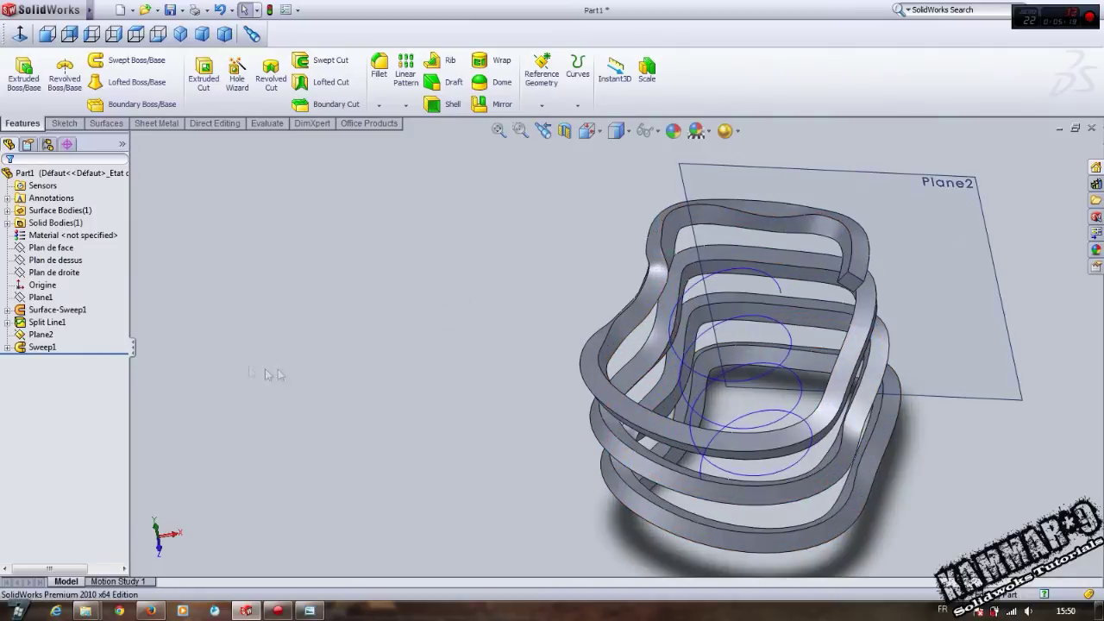
Hide Sketch2 under Surface-Sweep1 and hide Plane2.
click(7, 310)
click(43, 323)
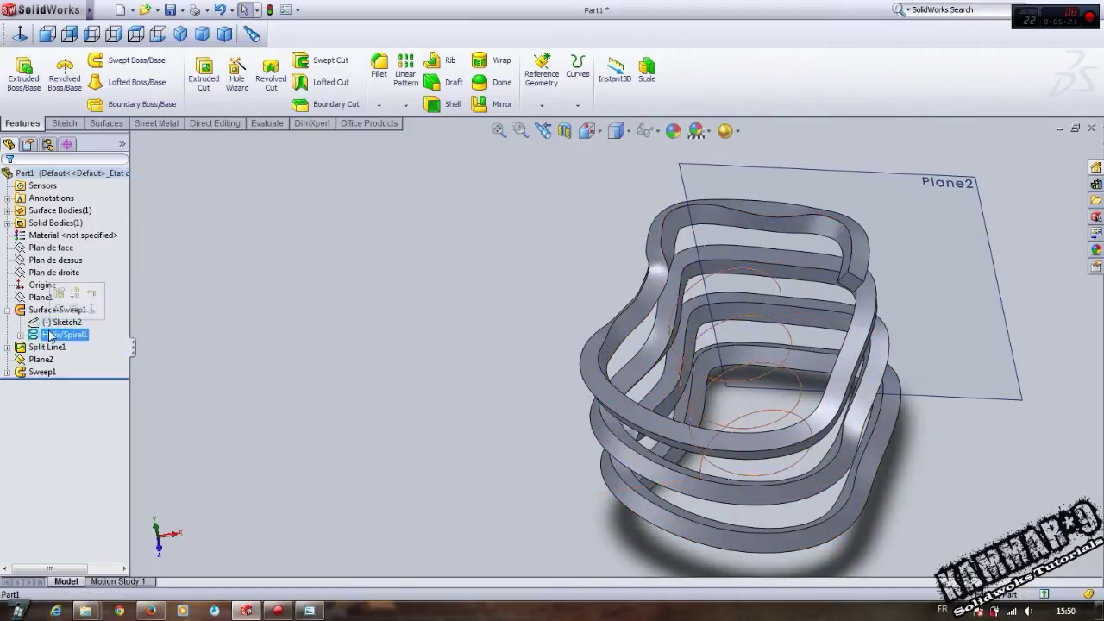
click(62, 302)
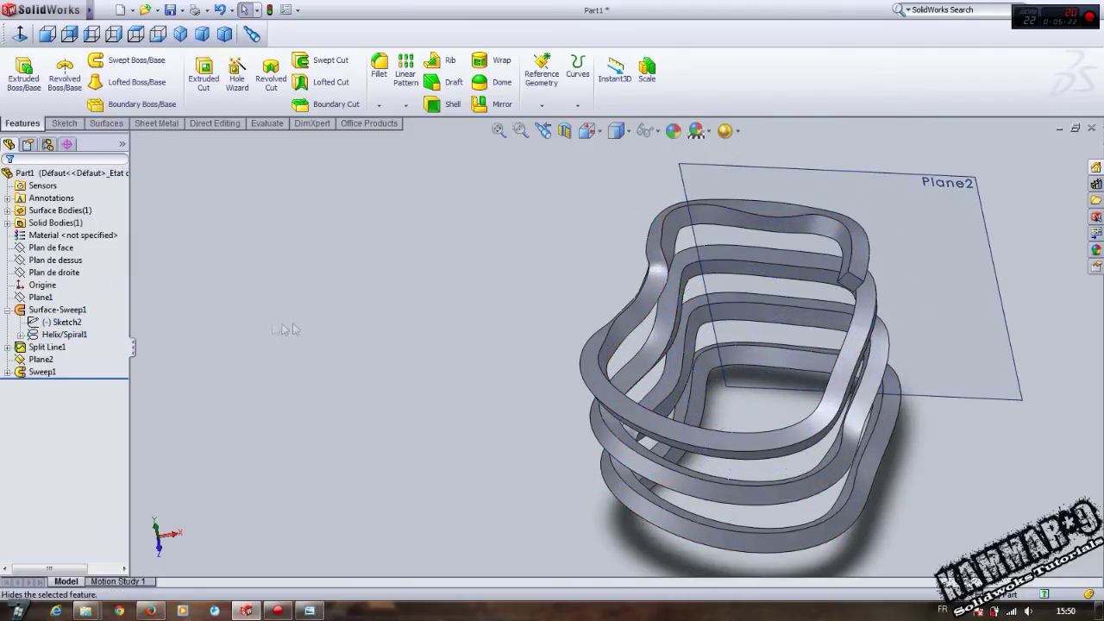
click(833, 173)
click(911, 138)
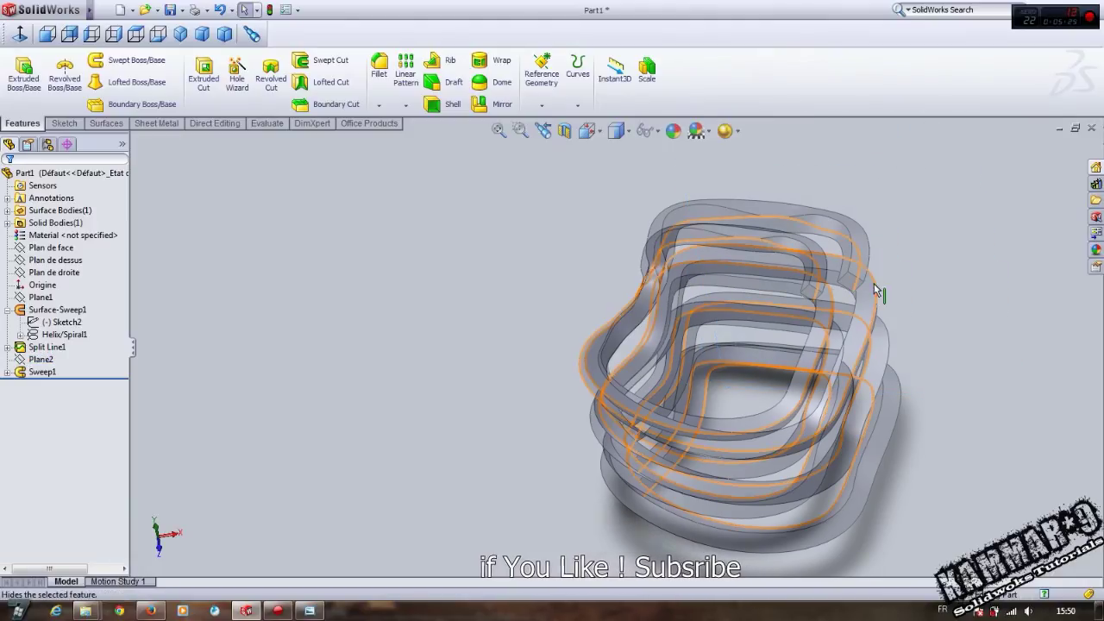
mouse_move(875, 291)
middle_down()
mouse_move(863, 301)
mouse_move(814, 197)
mouse_move(636, 315)
mouse_move(789, 178)
mouse_move(851, 498)
mouse_move(774, 336)
mouse_move(843, 333)
mouse_move(617, 296)
mouse_move(623, 185)
mouse_move(587, 249)
mouse_move(657, 416)
mouse_move(607, 185)
mouse_move(594, 250)
mouse_move(716, 395)
middle_up()
scroll(618, 296, down, 3)
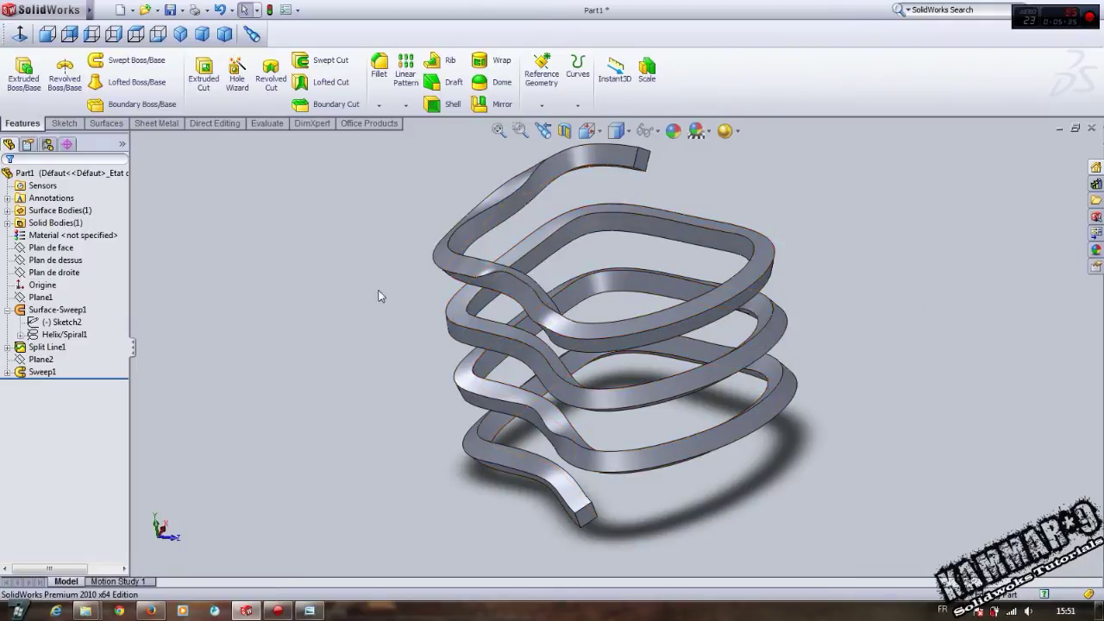
middle_drag(382, 296, 451, 312)
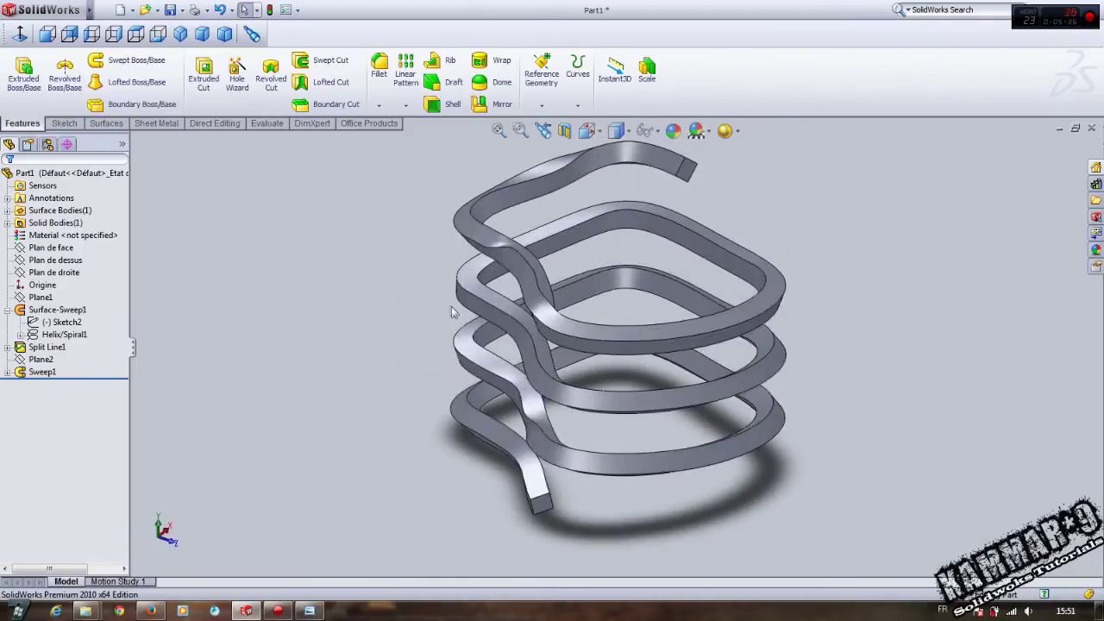
Set Sweep1's orientation/twist type to Keep normal constant, then view the spring from the top.
click(41, 372)
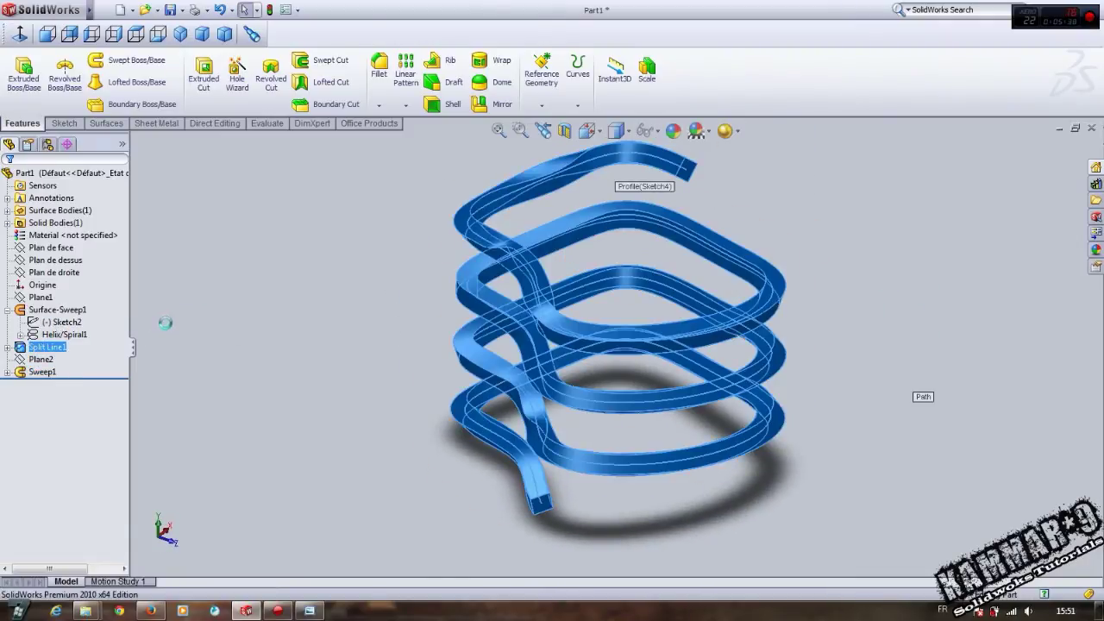
click(89, 276)
click(52, 259)
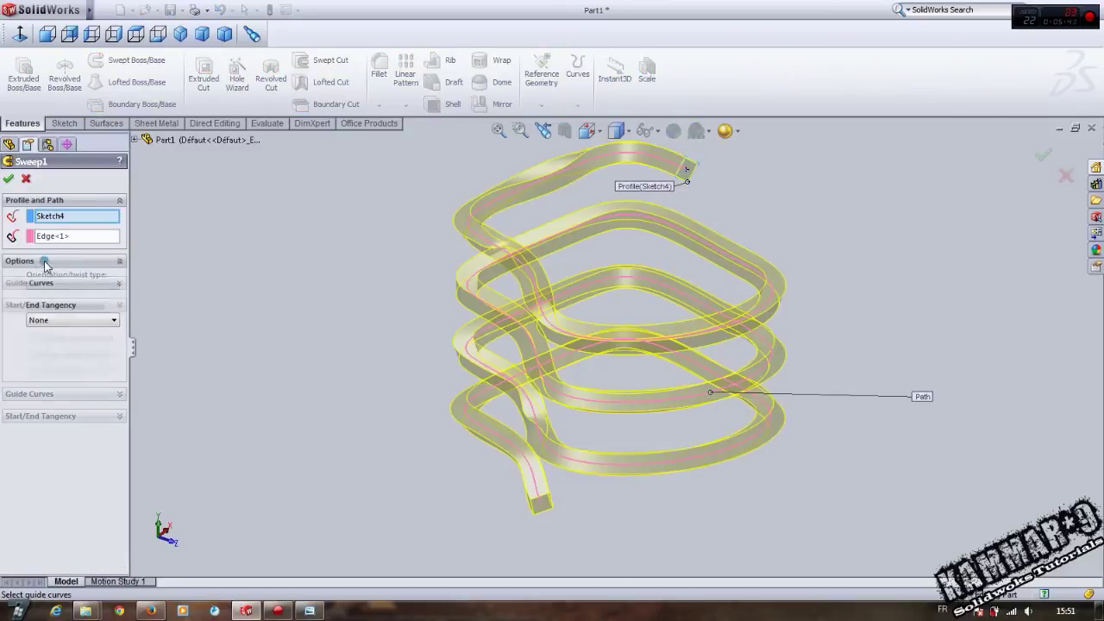
click(47, 289)
click(53, 310)
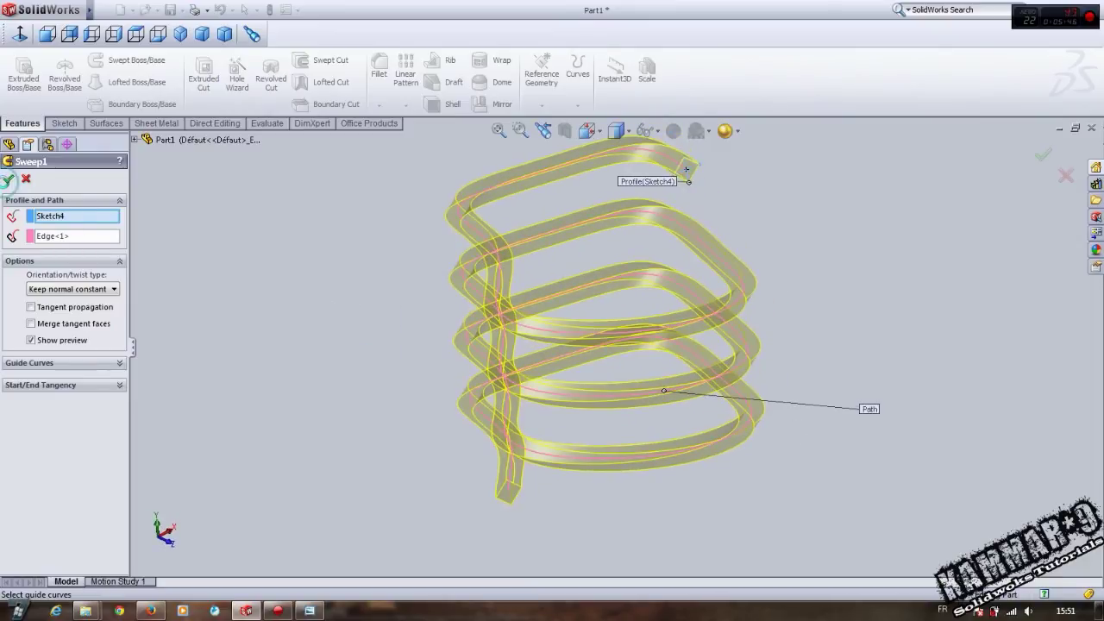
key(Return)
middle_drag(251, 236, 470, 448)
click(135, 35)
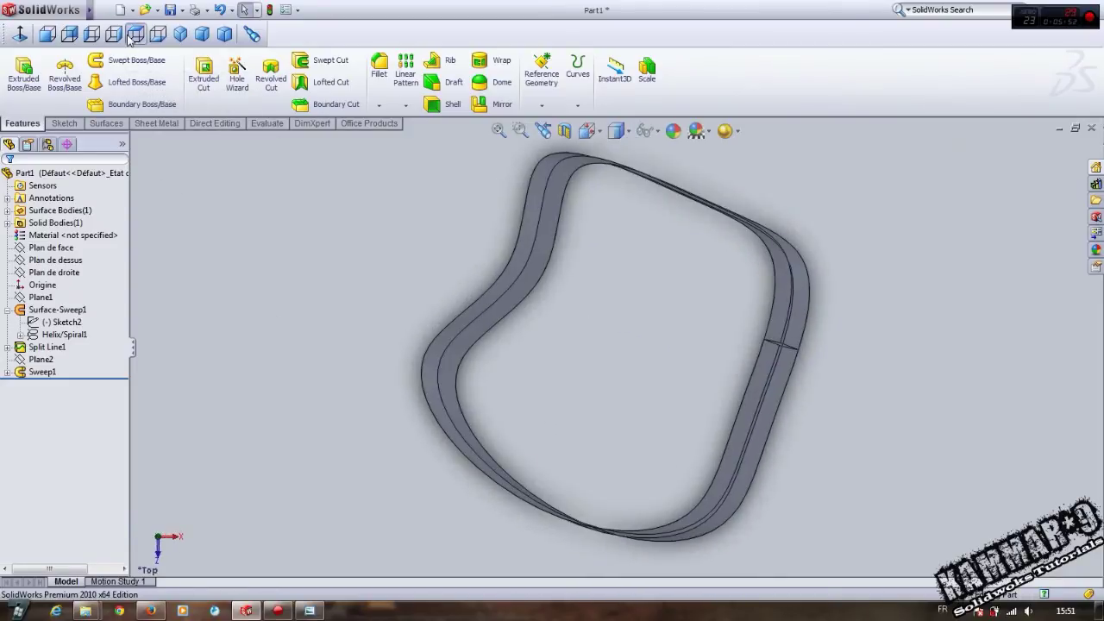
click(47, 36)
middle_drag(603, 362, 867, 352)
scroll(752, 348, down, 3)
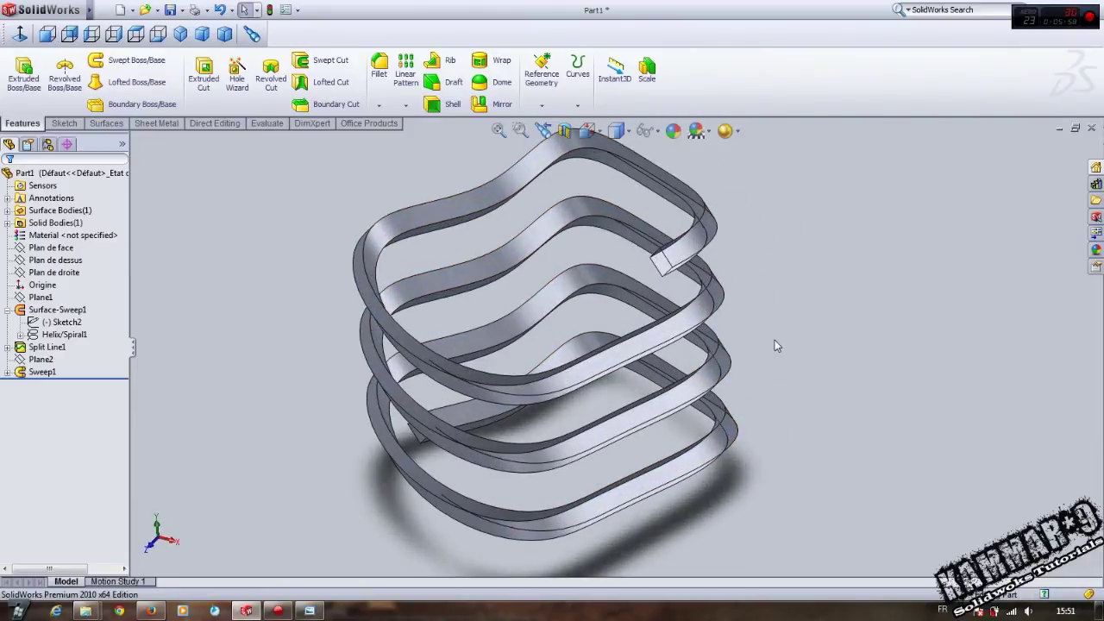